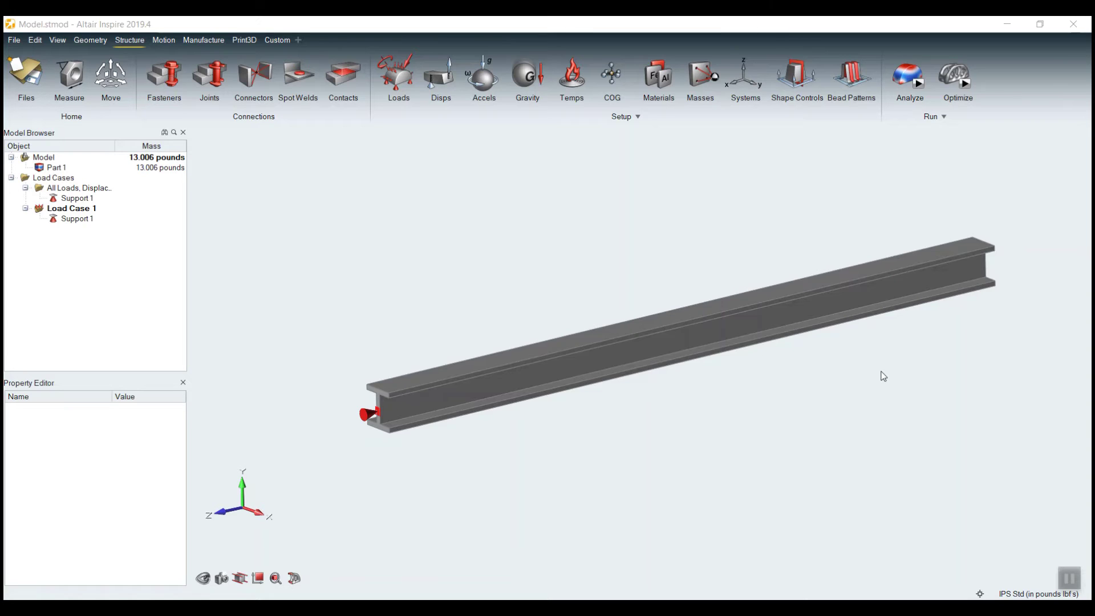
Step: Reposition the beam, open the analysis run settings, and set Normal Modes to 10 modes
{"action": "scroll", "coordinate": [624, 411], "scroll_direction": "up", "scroll_amount": 2}
{"action": "middle_click_drag", "start_coordinate": [627, 410], "coordinate": [593, 425]}
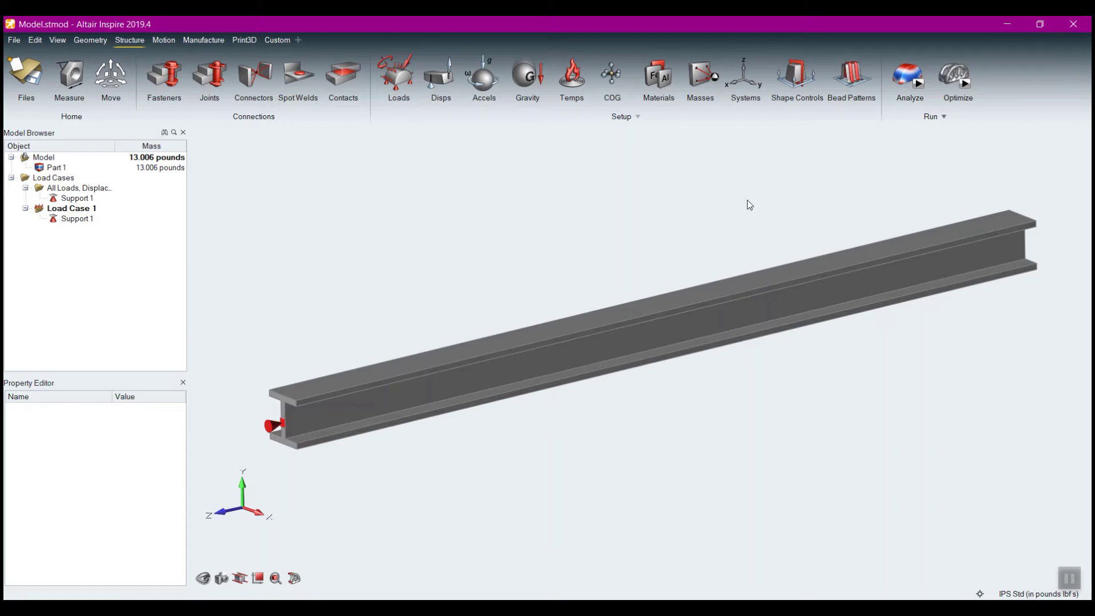
{"action": "mouse_move", "coordinate": [908, 105]}
{"action": "left_click", "coordinate": [920, 84]}
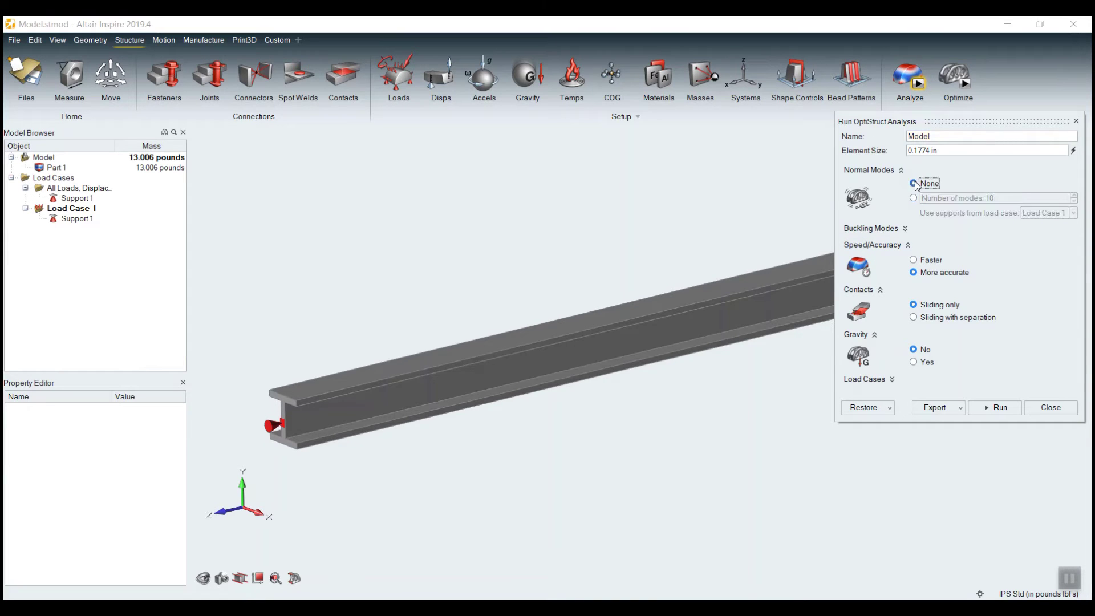
{"action": "left_click", "coordinate": [870, 170]}
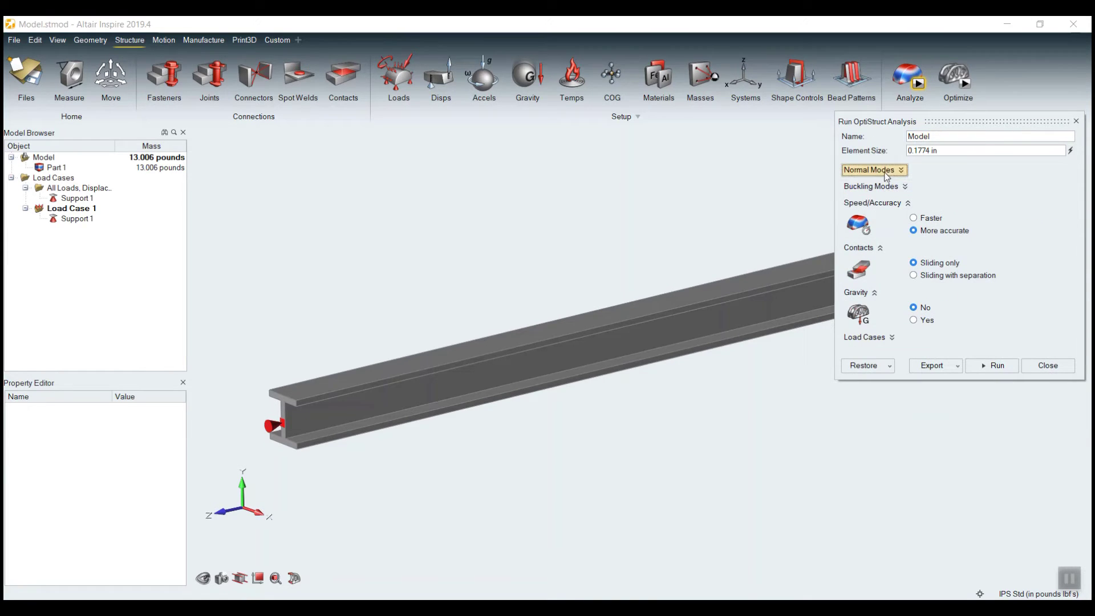
{"action": "left_click", "coordinate": [899, 171]}
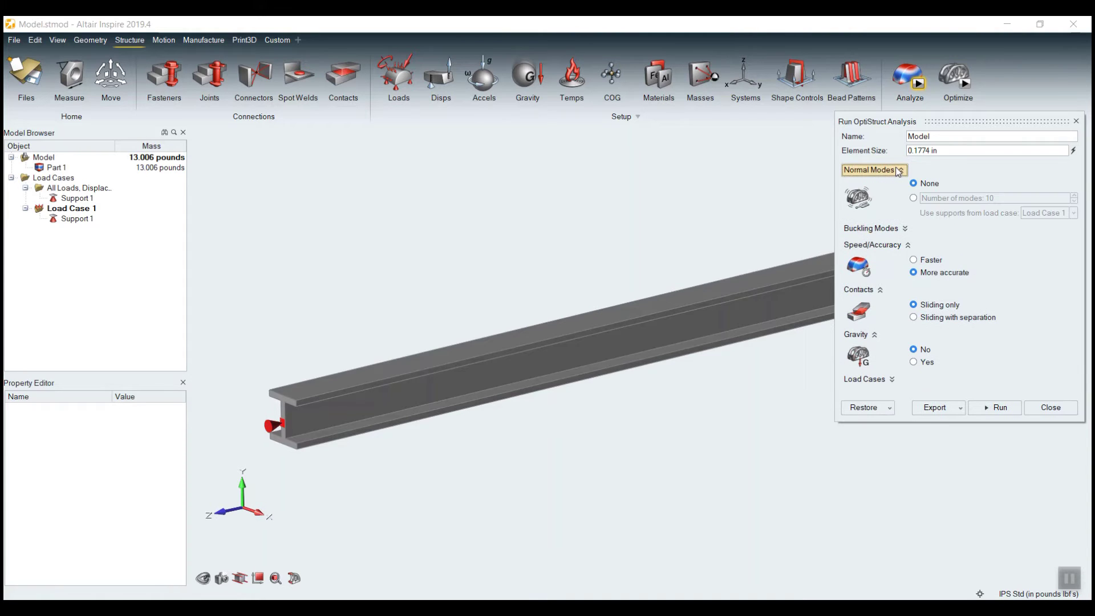
{"action": "left_click", "coordinate": [915, 198]}
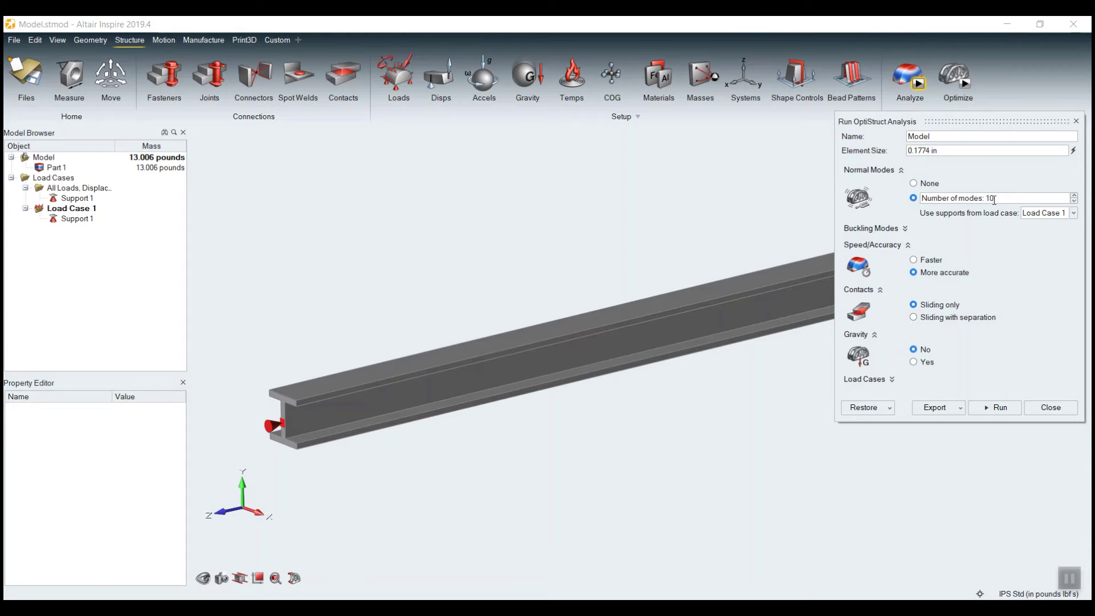
Step: Set 'Use supports from load case' to No Supports and select the run name
{"action": "left_click", "coordinate": [1027, 216]}
{"action": "left_click", "coordinate": [1031, 225]}
{"action": "left_click", "coordinate": [1030, 213]}
{"action": "left_click", "coordinate": [1032, 232]}
{"action": "left_click", "coordinate": [1034, 214]}
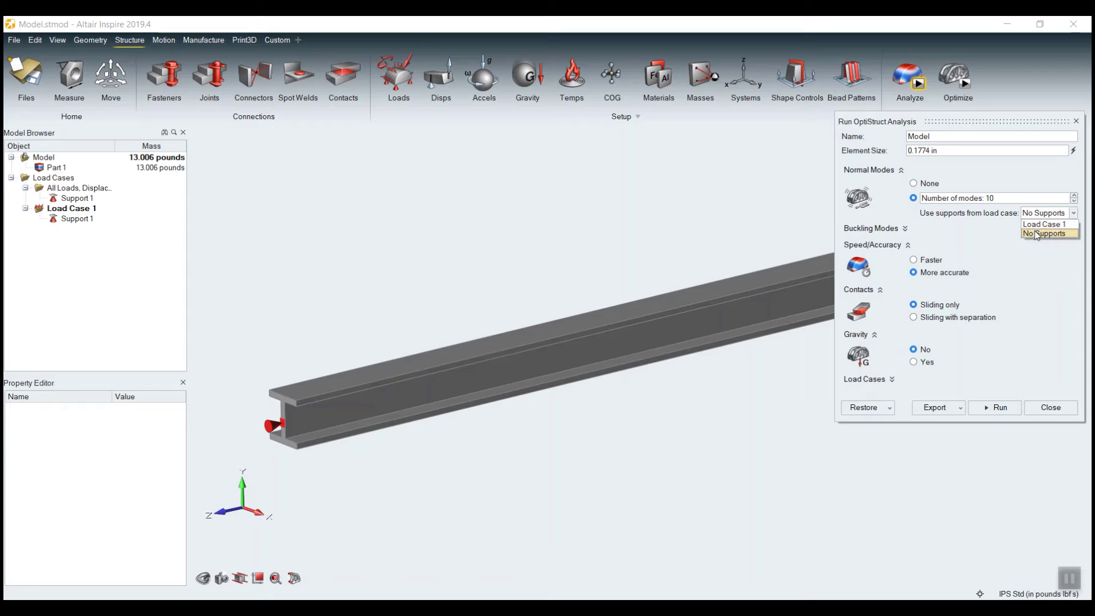
{"action": "left_click", "coordinate": [1035, 232]}
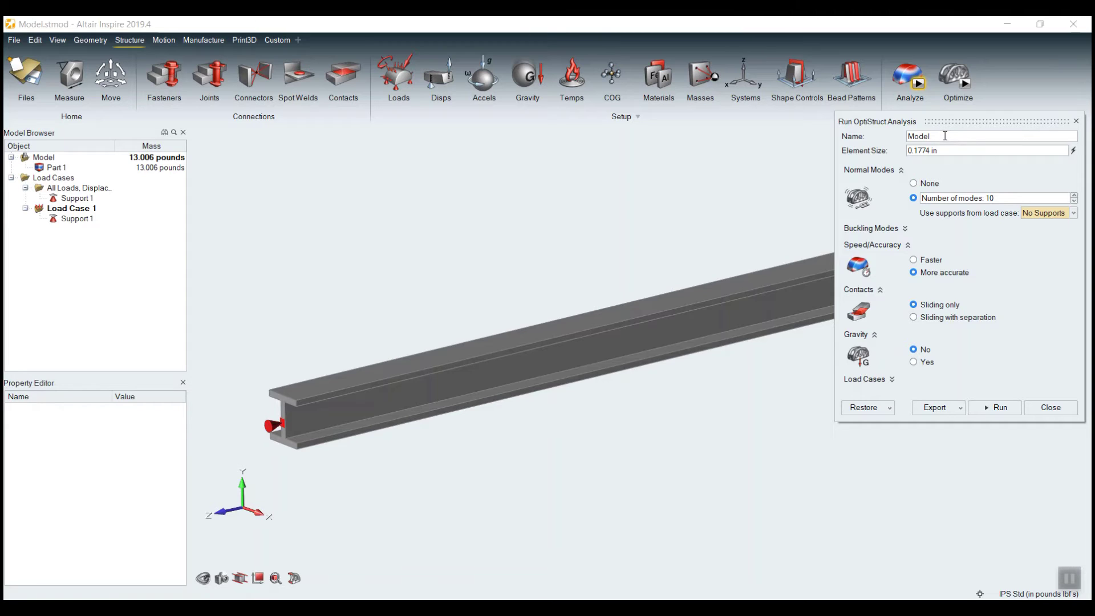
{"action": "left_click_drag", "start_coordinate": [956, 137], "coordinate": [874, 136]}
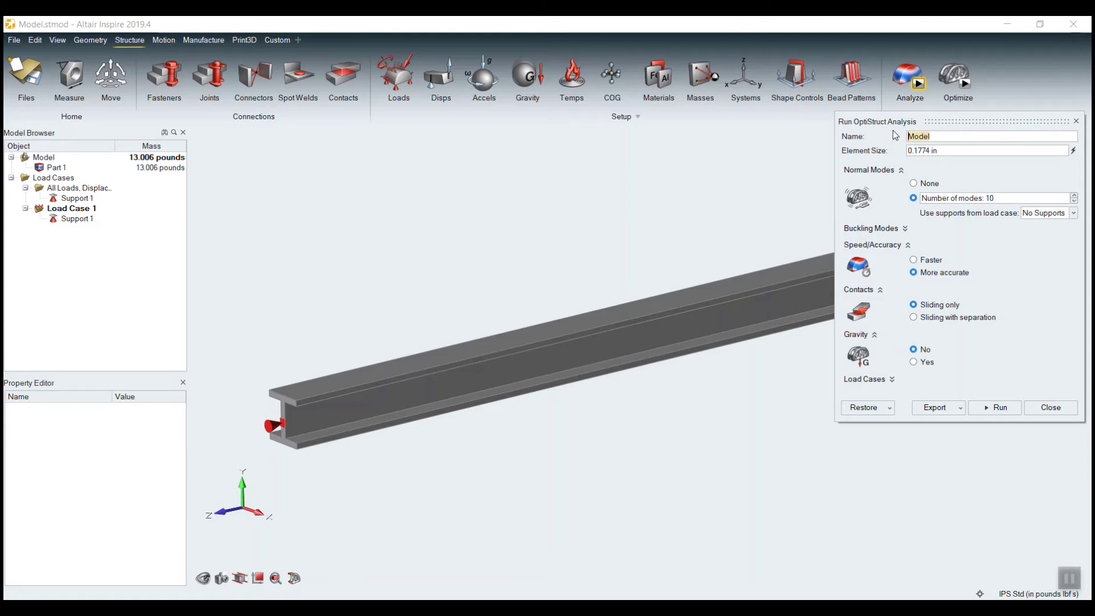
Step: Name the run 'Beam Free Free' and start the normal modes analysis
{"action": "type", "text": "Beam Free Free"}
{"action": "left_click", "coordinate": [996, 409]}
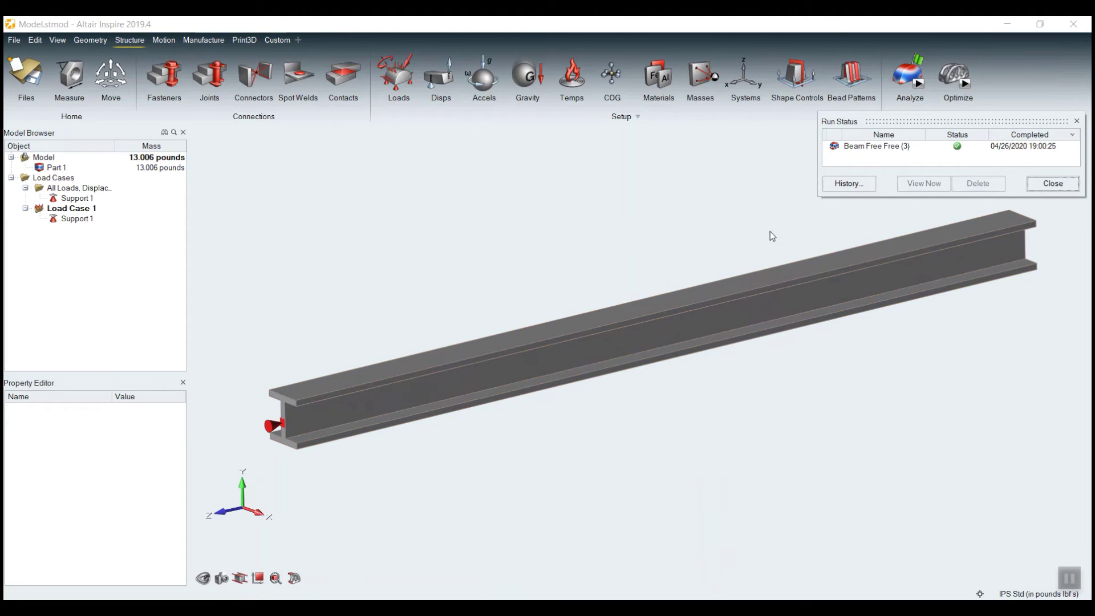
Step: Open the Beam Free Free (3) results and display mode 1 at 225.173 Hz
{"action": "left_click", "coordinate": [927, 65]}
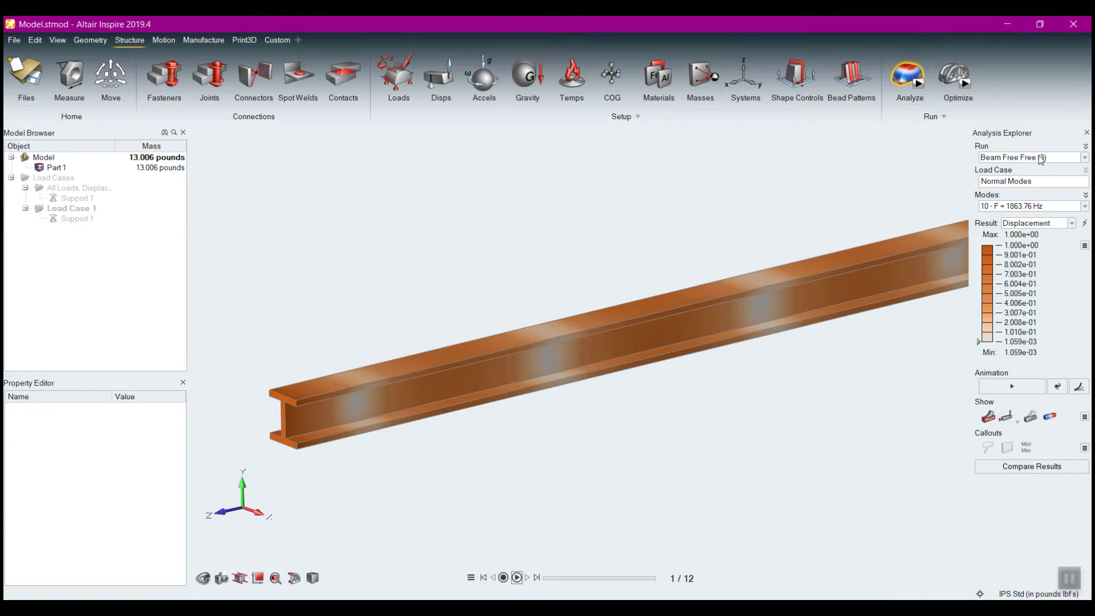
{"action": "middle_click_drag", "start_coordinate": [655, 263], "coordinate": [599, 259]}
{"action": "left_click", "coordinate": [1003, 207]}
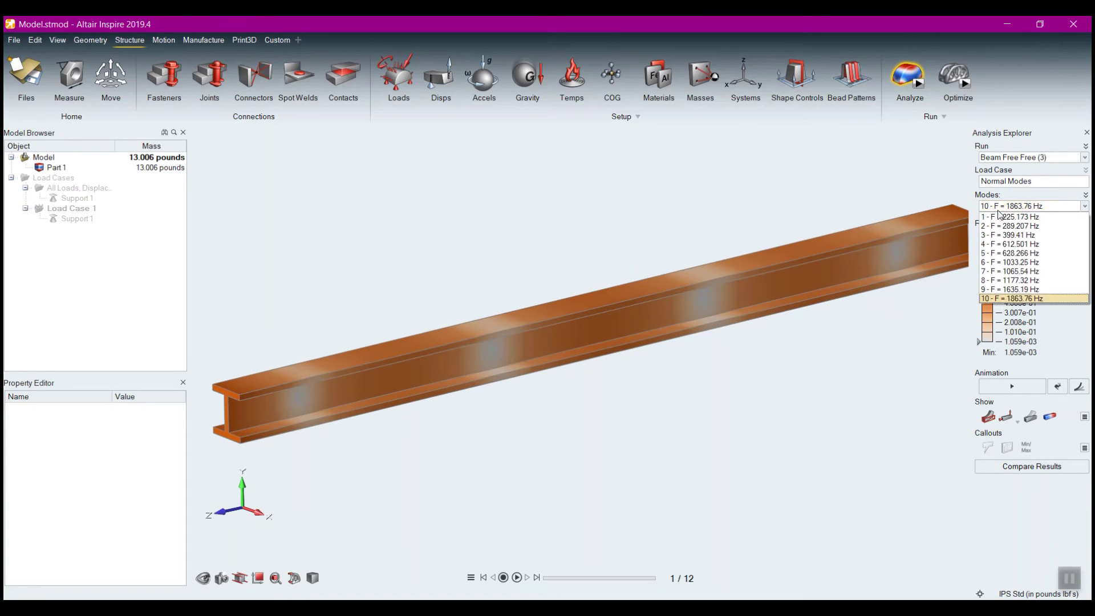
{"action": "left_click", "coordinate": [998, 209]}
{"action": "left_click", "coordinate": [1002, 206]}
{"action": "left_click", "coordinate": [1005, 217]}
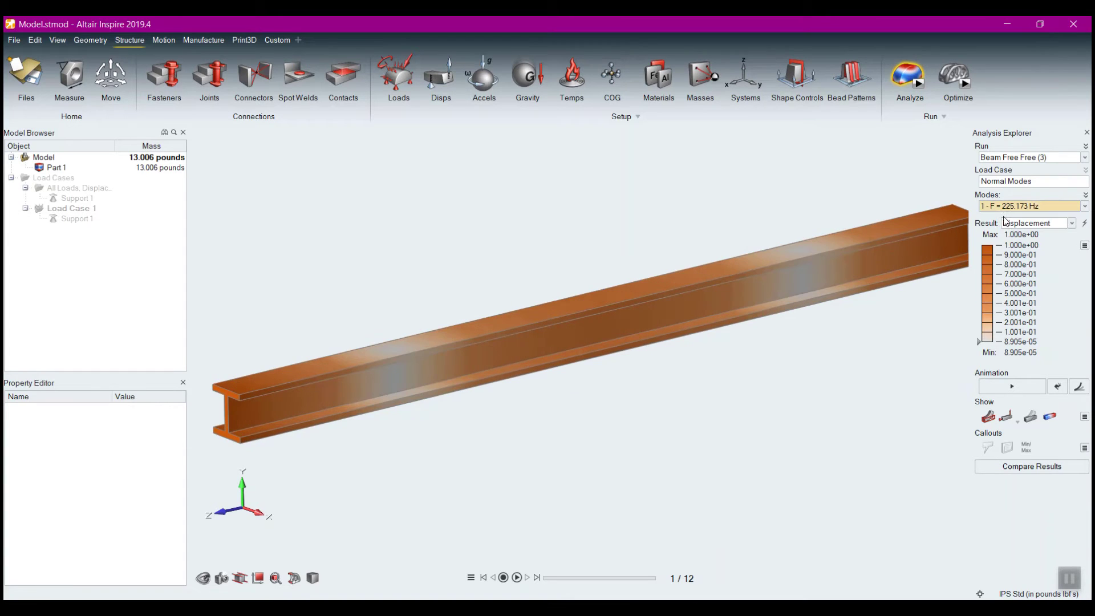
Step: Animate the mode 1 displacement shape and orbit the beam to inspect it
{"action": "left_click", "coordinate": [1013, 386]}
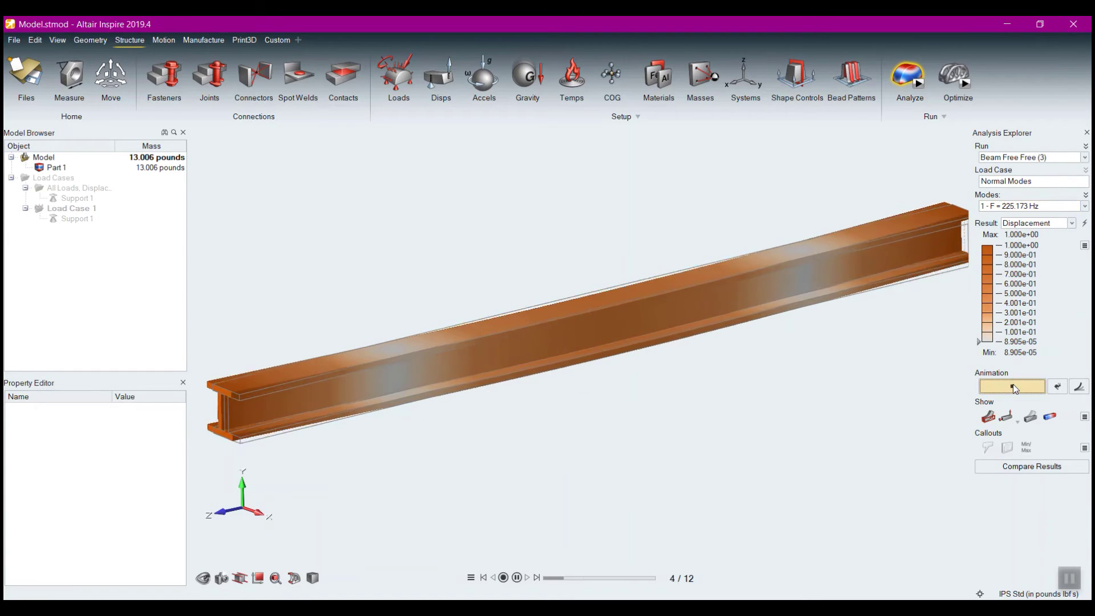
{"action": "right_click_drag", "start_coordinate": [479, 201], "coordinate": [542, 272]}
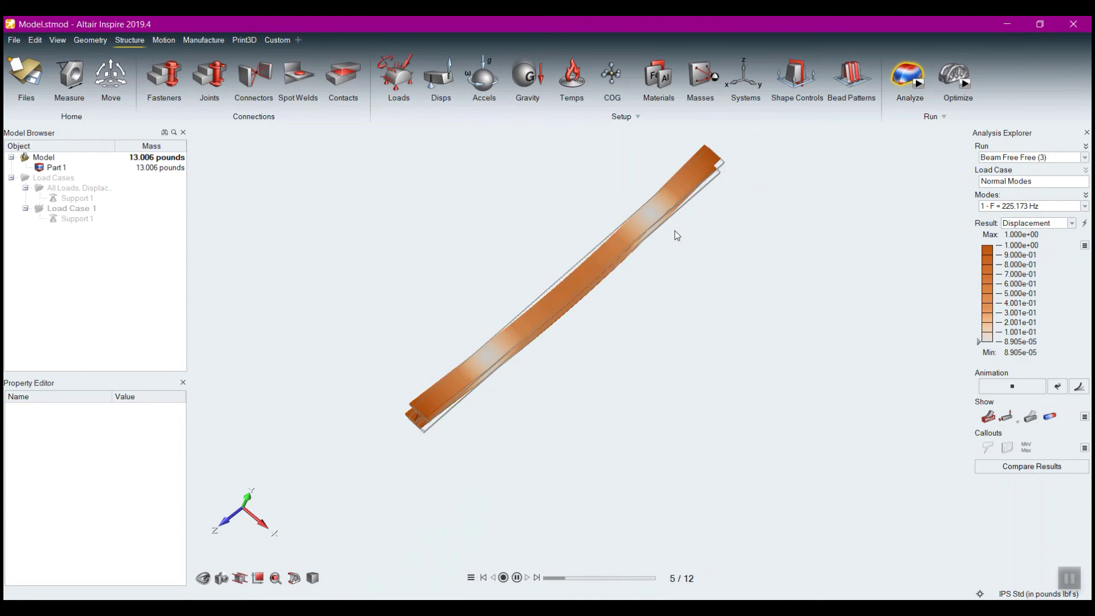
{"action": "right_click_drag", "start_coordinate": [614, 386], "coordinate": [564, 280]}
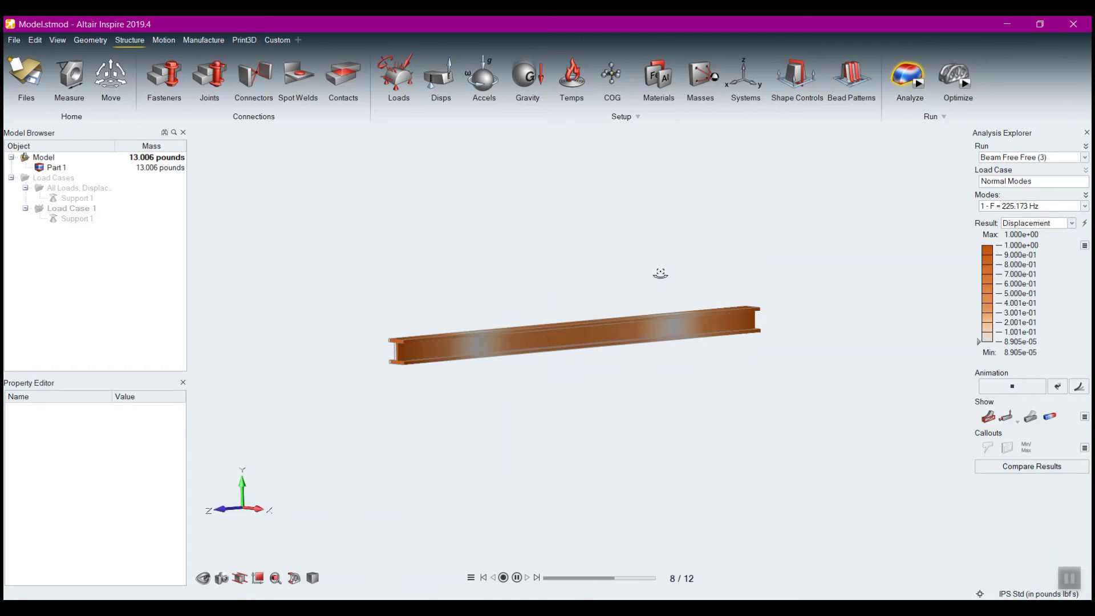
{"action": "left_click", "coordinate": [1026, 207]}
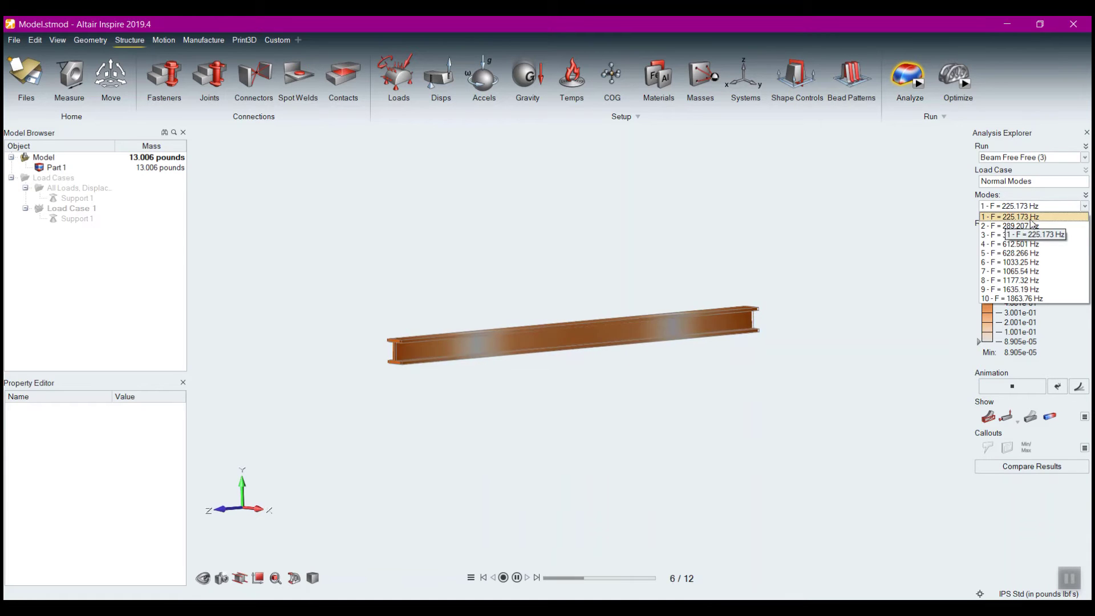
Step: Show the animated shapes of mode 2 (289.207 Hz) and mode 3 (399.41 Hz)
{"action": "left_click", "coordinate": [1025, 227]}
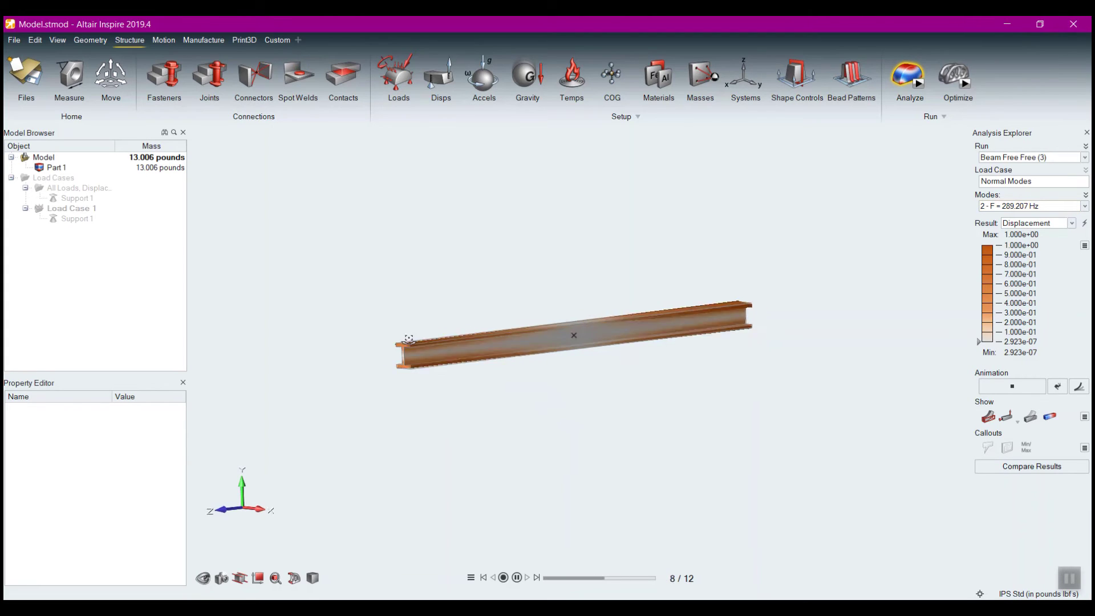
{"action": "right_click_drag", "start_coordinate": [574, 335], "coordinate": [462, 345]}
{"action": "left_click", "coordinate": [1007, 206]}
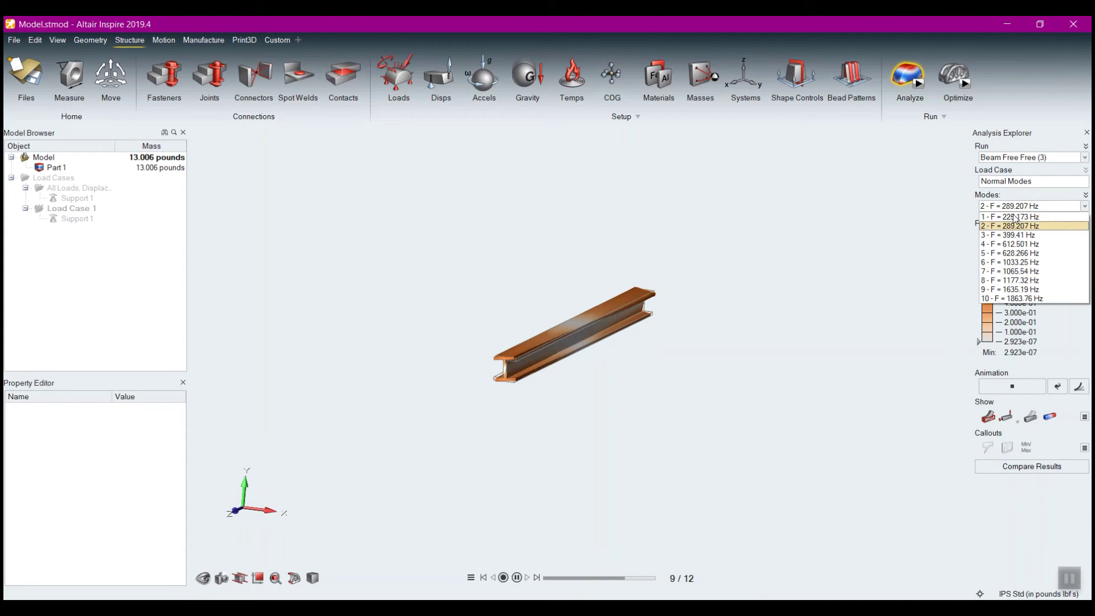
{"action": "left_click", "coordinate": [1016, 236]}
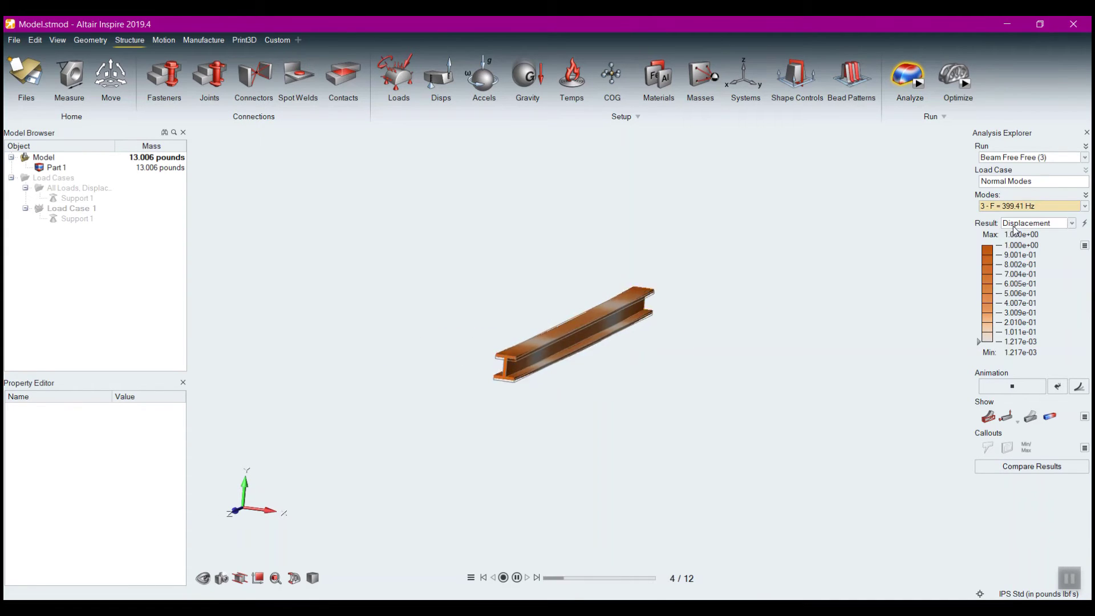
Step: Switch to mode 10 at 1863.76 Hz and orbit to inspect its bending waves
{"action": "left_click", "coordinate": [1024, 206]}
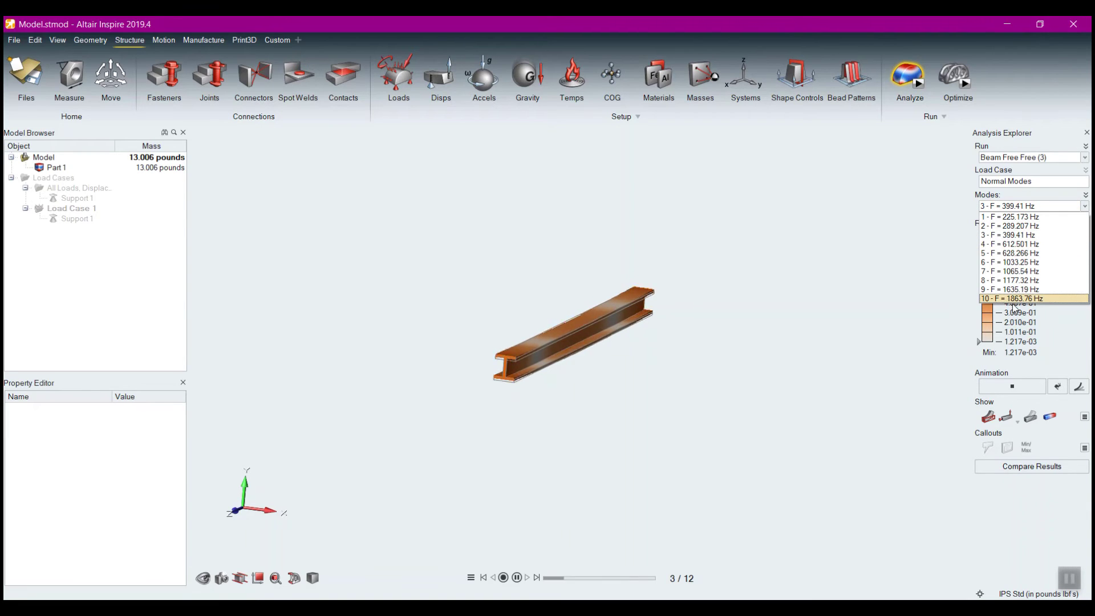
{"action": "left_click", "coordinate": [1015, 298]}
{"action": "right_click_drag", "start_coordinate": [690, 367], "coordinate": [639, 359]}
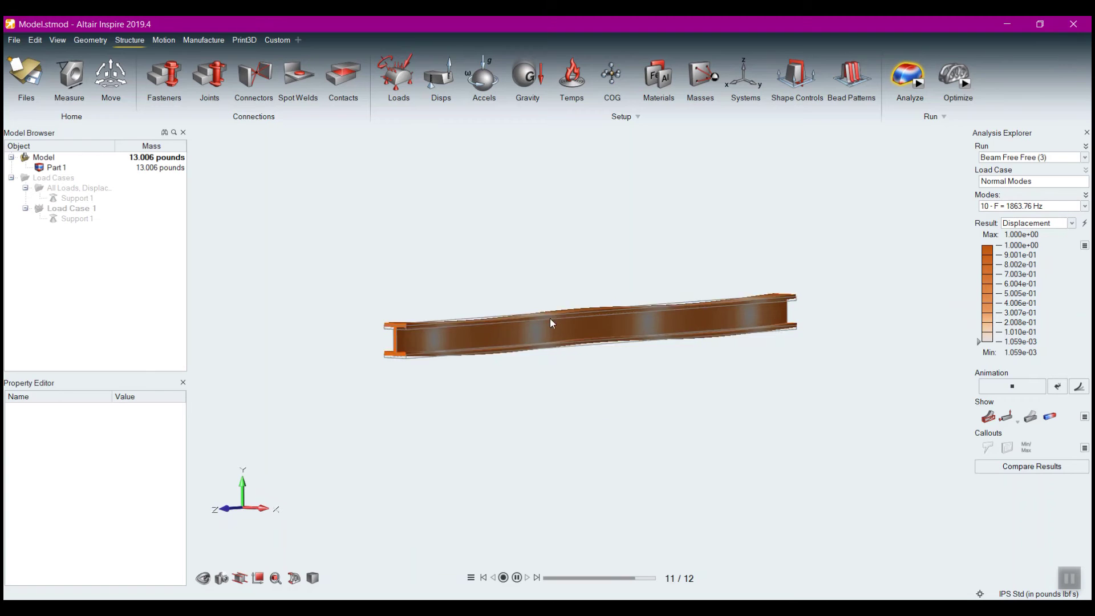
{"action": "right_click_drag", "start_coordinate": [694, 376], "coordinate": [692, 409]}
{"action": "left_click", "coordinate": [1042, 208]}
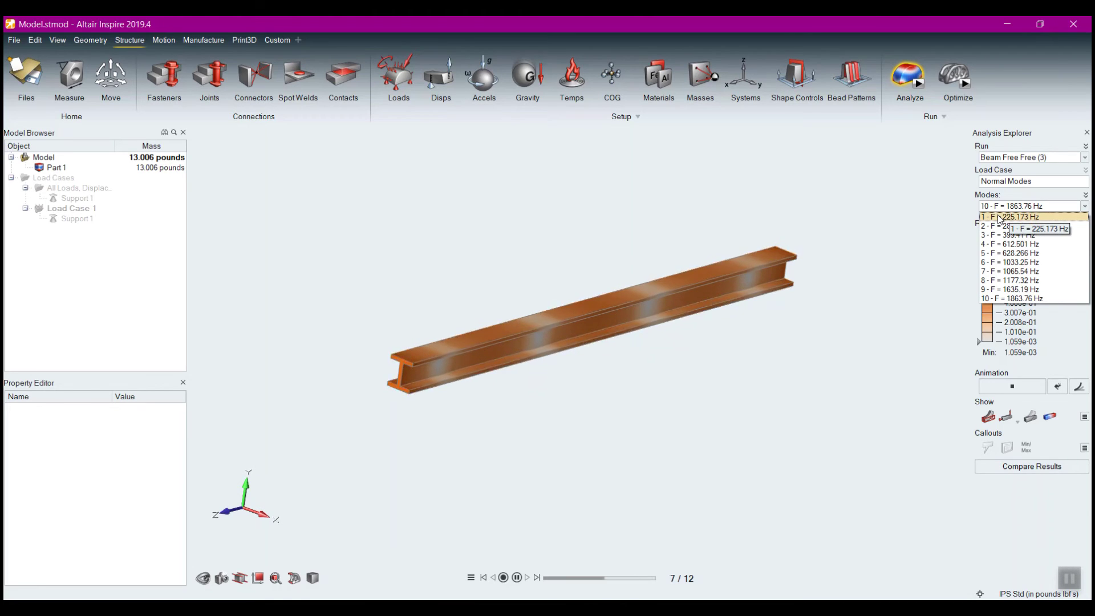
{"action": "left_click", "coordinate": [912, 272]}
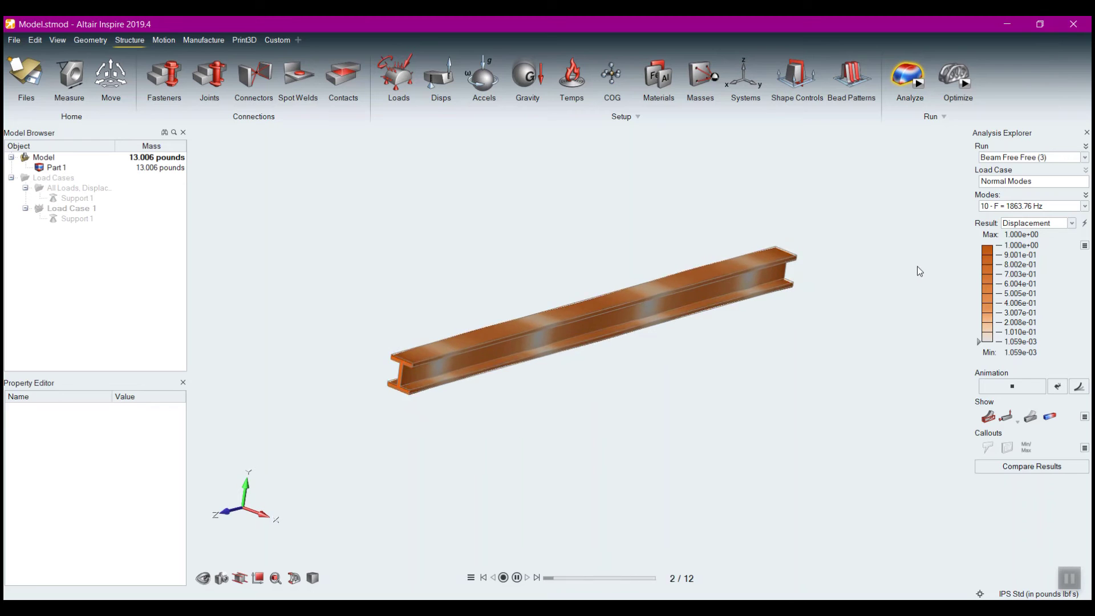
Step: Show mode 10 as Strain Energy Density, then exit the results to the plain model
{"action": "left_click", "coordinate": [1016, 206]}
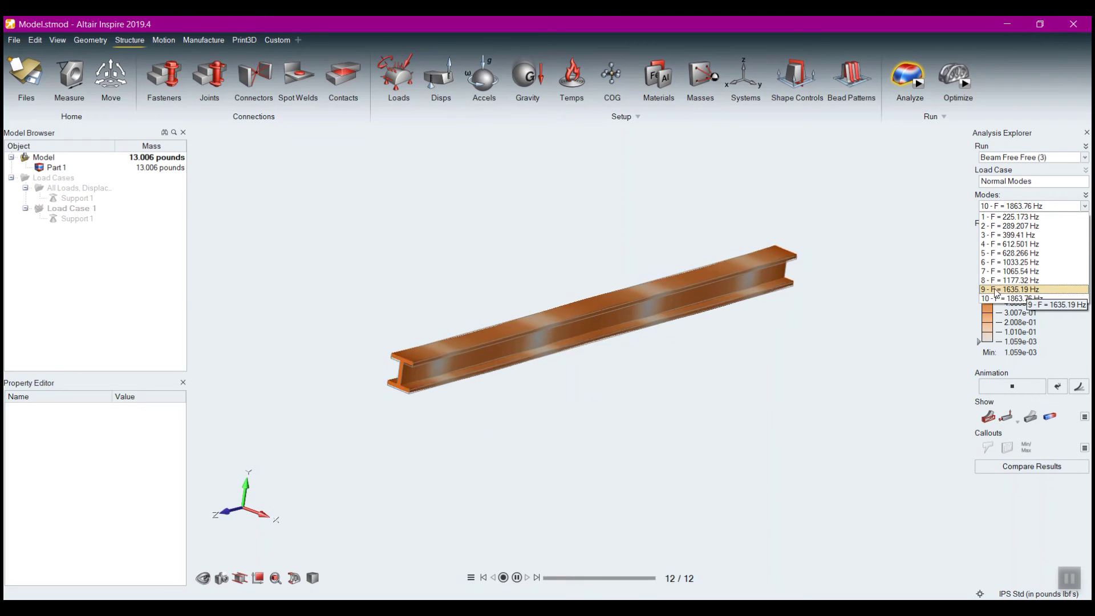
{"action": "left_click", "coordinate": [935, 243]}
{"action": "left_click", "coordinate": [1037, 223]}
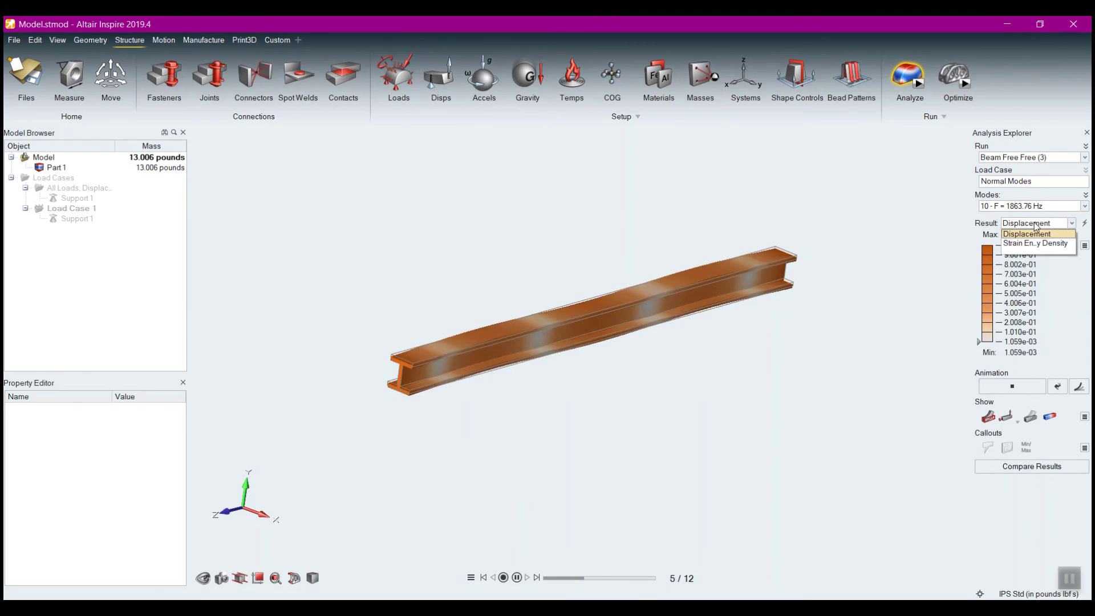
{"action": "left_click", "coordinate": [1036, 243]}
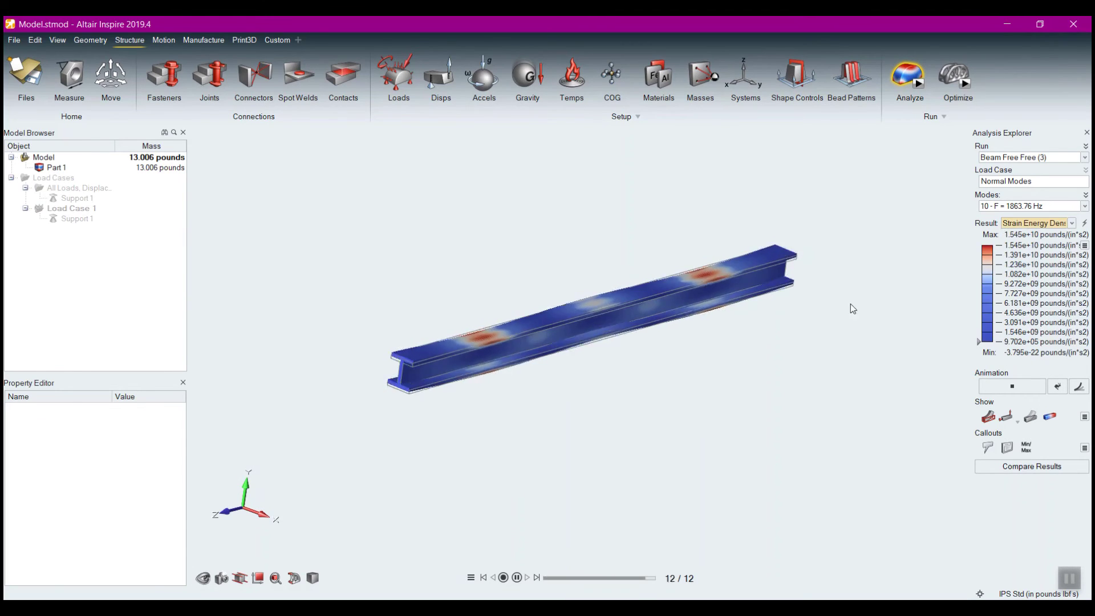
{"action": "right_click_drag", "start_coordinate": [744, 308], "coordinate": [713, 348]}
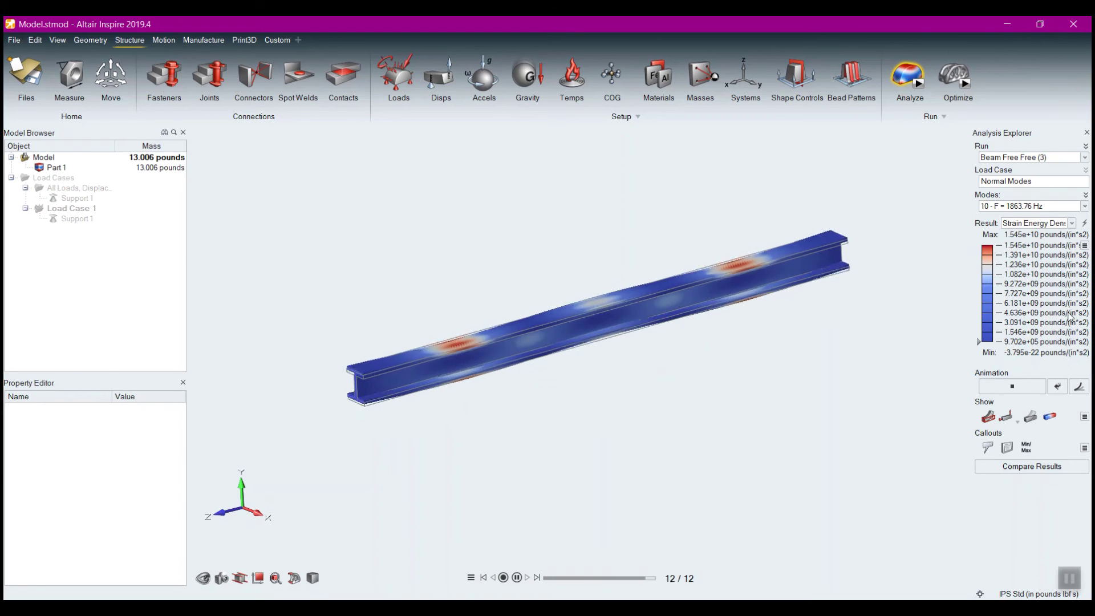
{"action": "right_click_drag", "start_coordinate": [864, 426], "coordinate": [819, 425]}
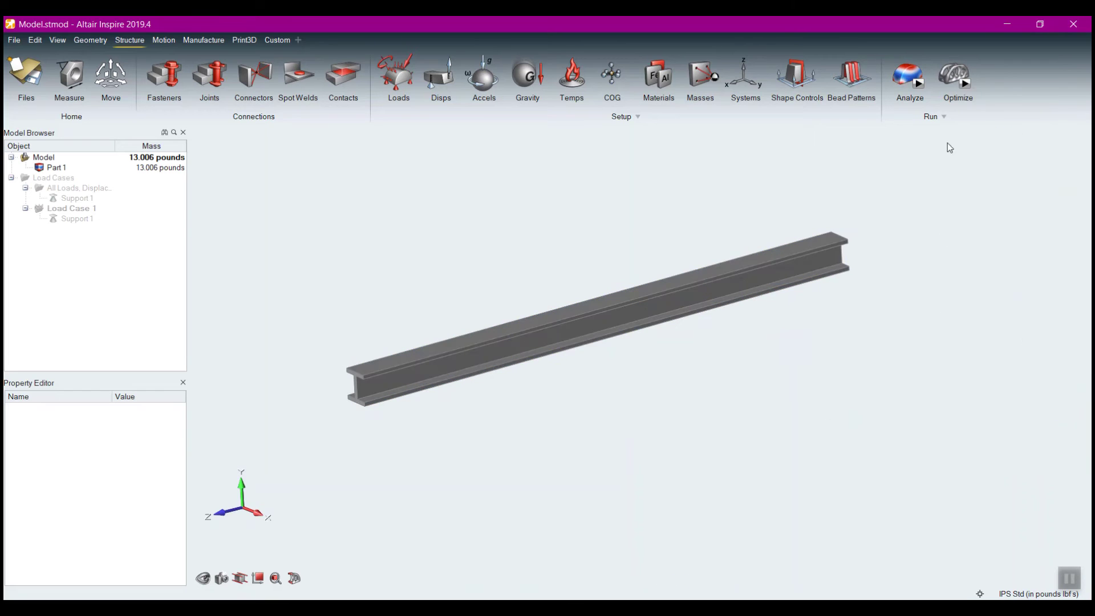
Step: Change the run's supports to Load Case 1 and close the analysis settings
{"action": "left_click", "coordinate": [919, 86]}
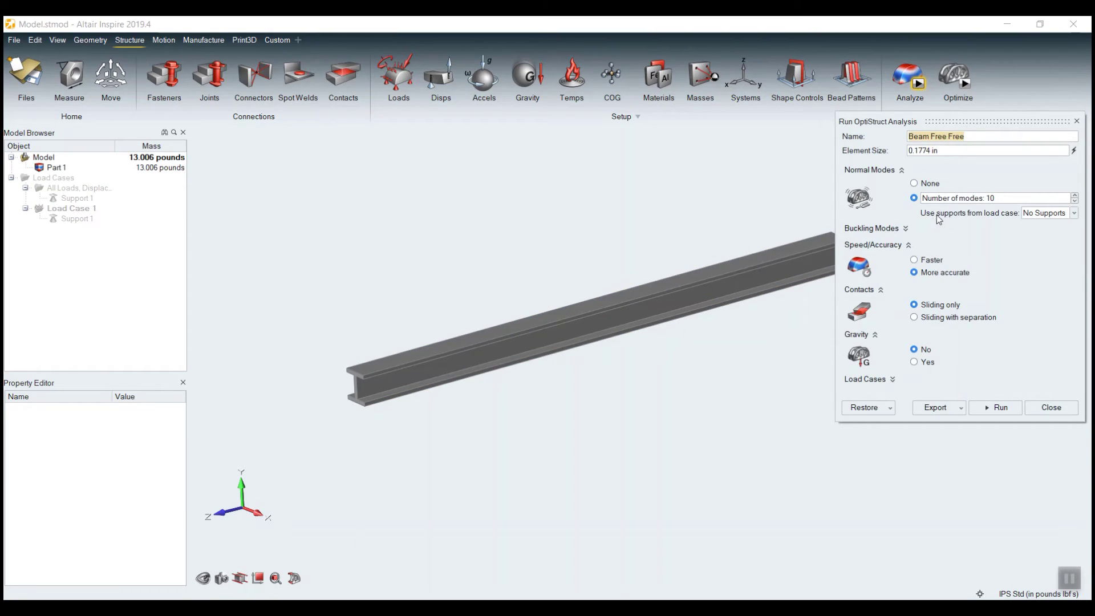
{"action": "left_click", "coordinate": [1045, 216]}
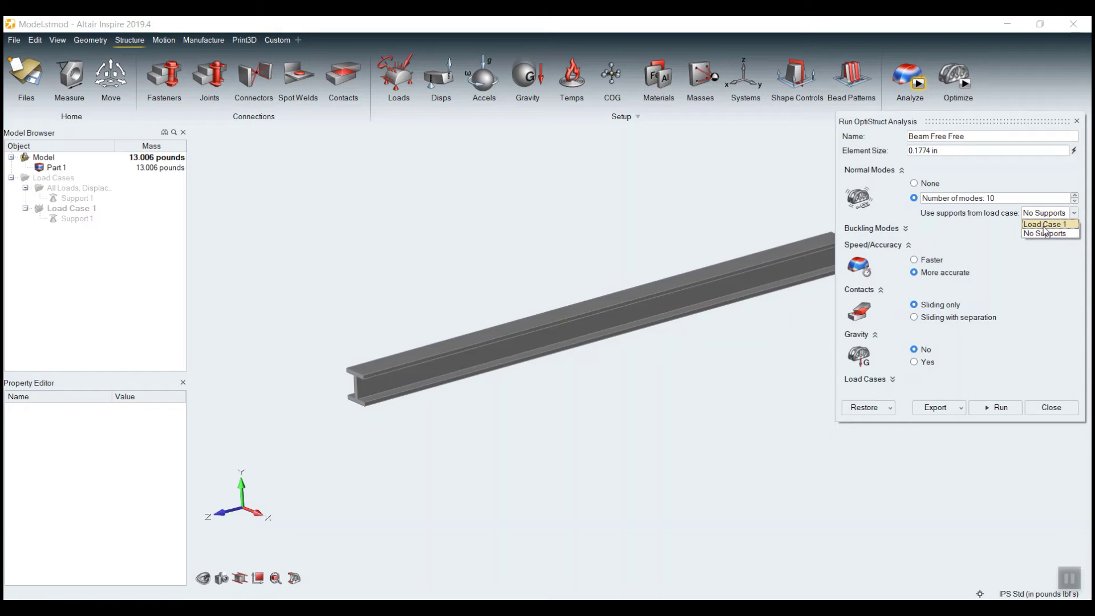
{"action": "left_click", "coordinate": [1044, 225]}
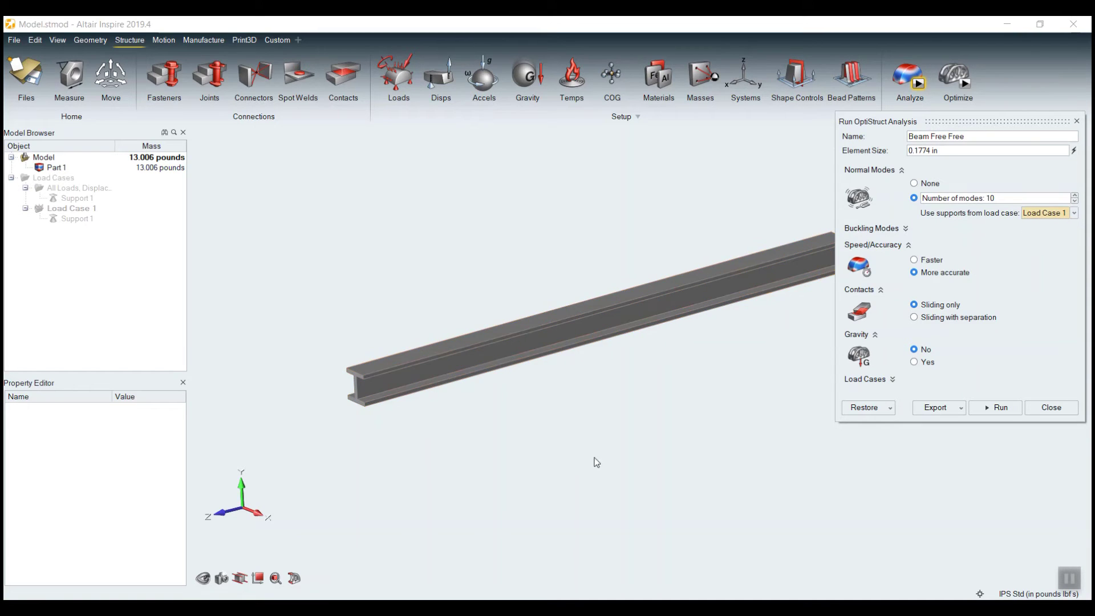
{"action": "left_click", "coordinate": [1052, 408]}
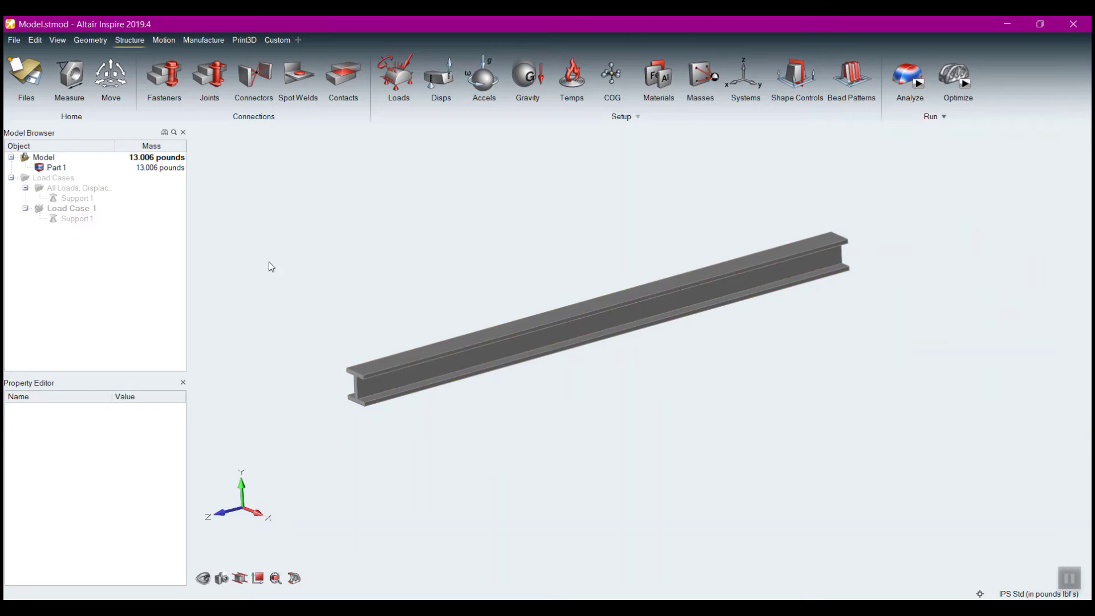
Step: Activate Load Case 1 and rerun the normal modes analysis as Beam Free Free (4)
{"action": "left_click", "coordinate": [39, 189]}
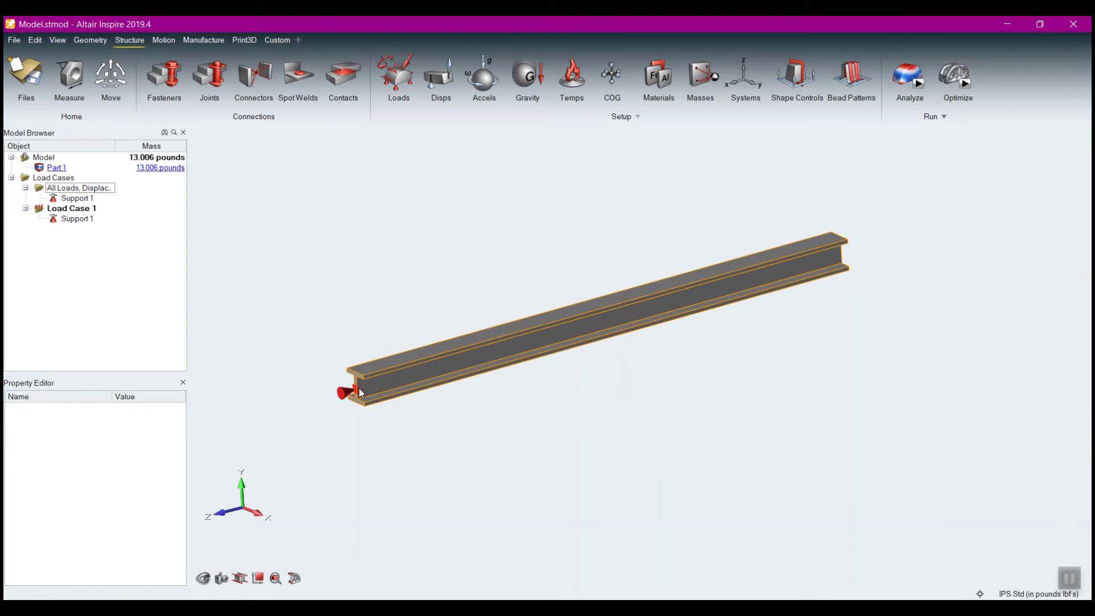
{"action": "mouse_move", "coordinate": [642, 357]}
{"action": "right_mouse_down"}
{"action": "mouse_move", "coordinate": [782, 320]}
{"action": "mouse_move", "coordinate": [531, 381]}
{"action": "mouse_move", "coordinate": [692, 330]}
{"action": "mouse_move", "coordinate": [801, 320]}
{"action": "right_mouse_up"}
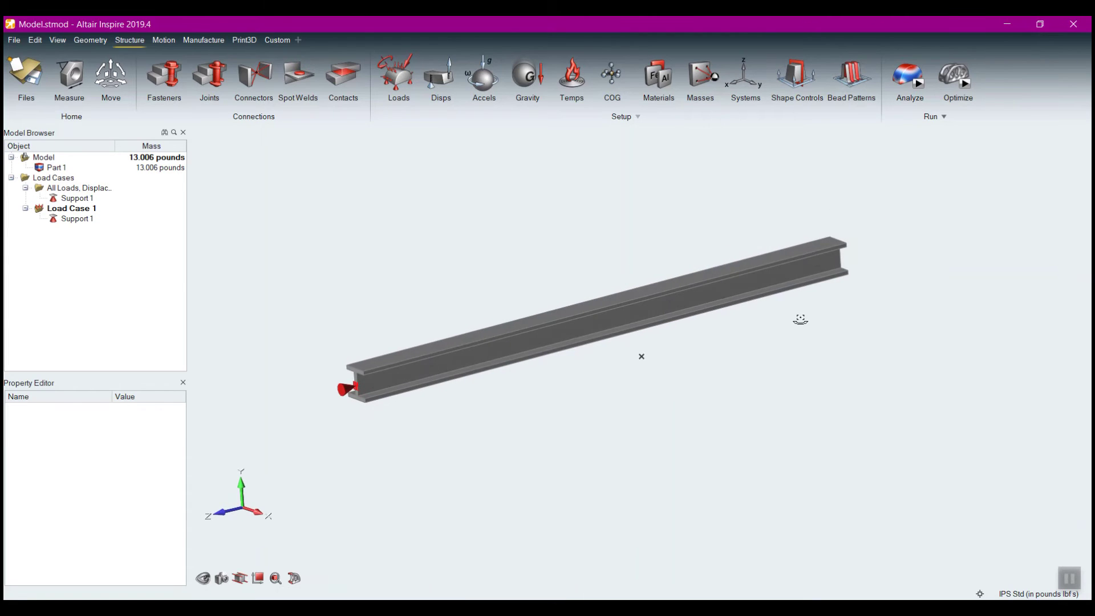
{"action": "left_click", "coordinate": [919, 85]}
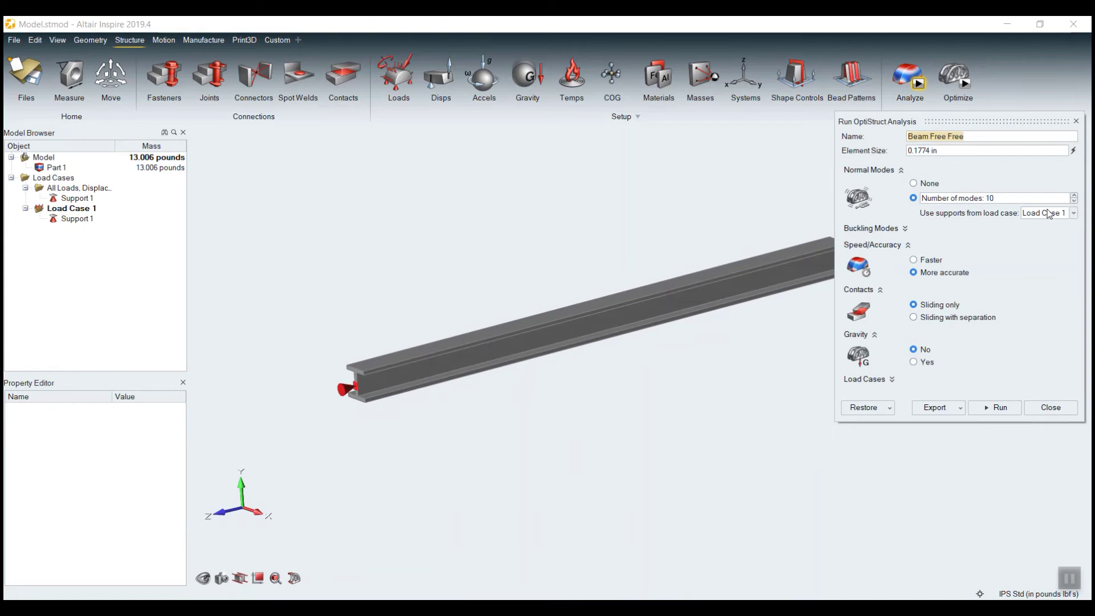
{"action": "left_click", "coordinate": [1002, 409]}
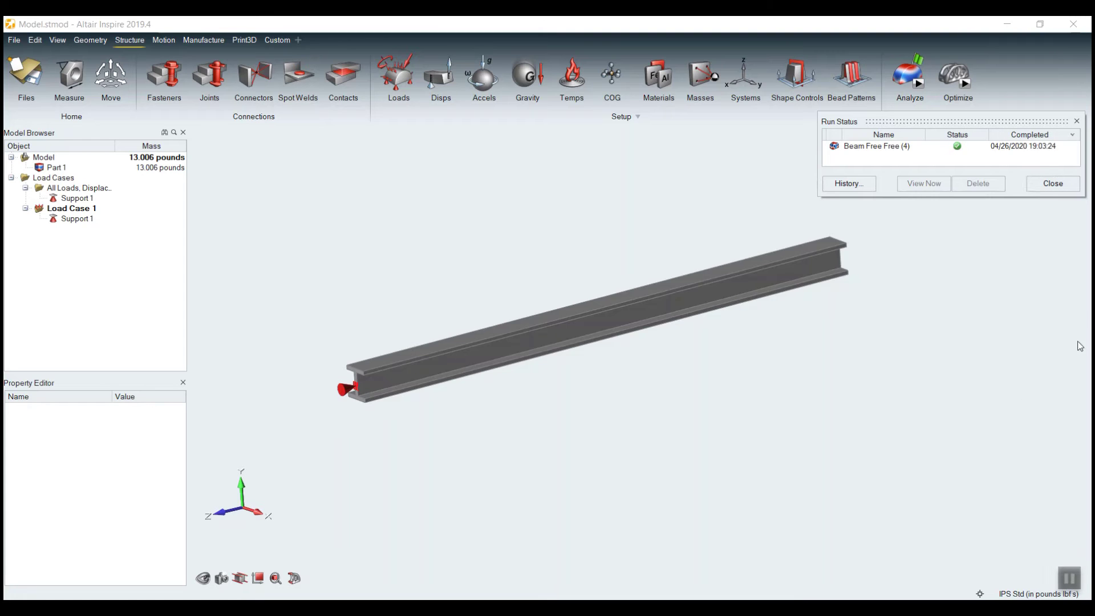
{"action": "left_click", "coordinate": [919, 61]}
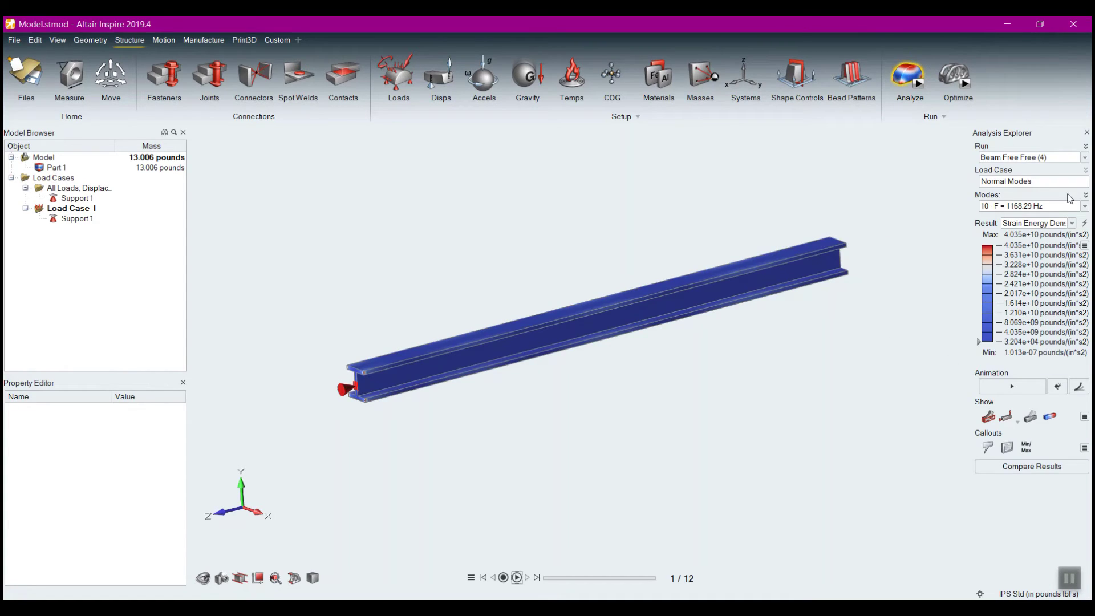
Step: Display mode 1 at 35.6031 Hz as Displacement and animate its shape
{"action": "left_click", "coordinate": [1036, 224]}
{"action": "left_click", "coordinate": [1027, 237]}
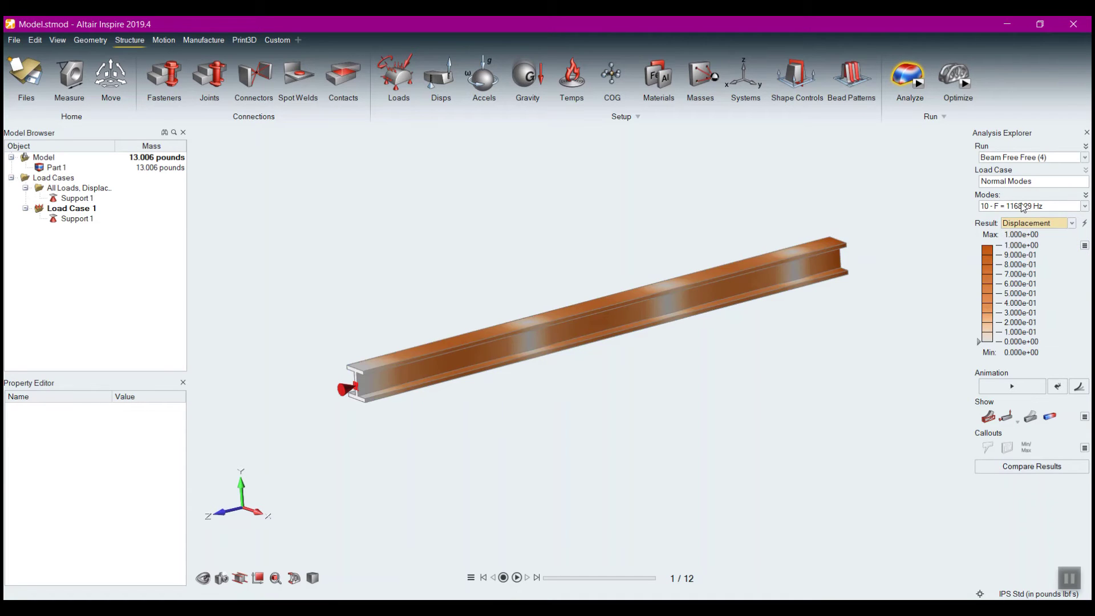
{"action": "left_click", "coordinate": [1024, 208]}
{"action": "left_click", "coordinate": [1022, 217]}
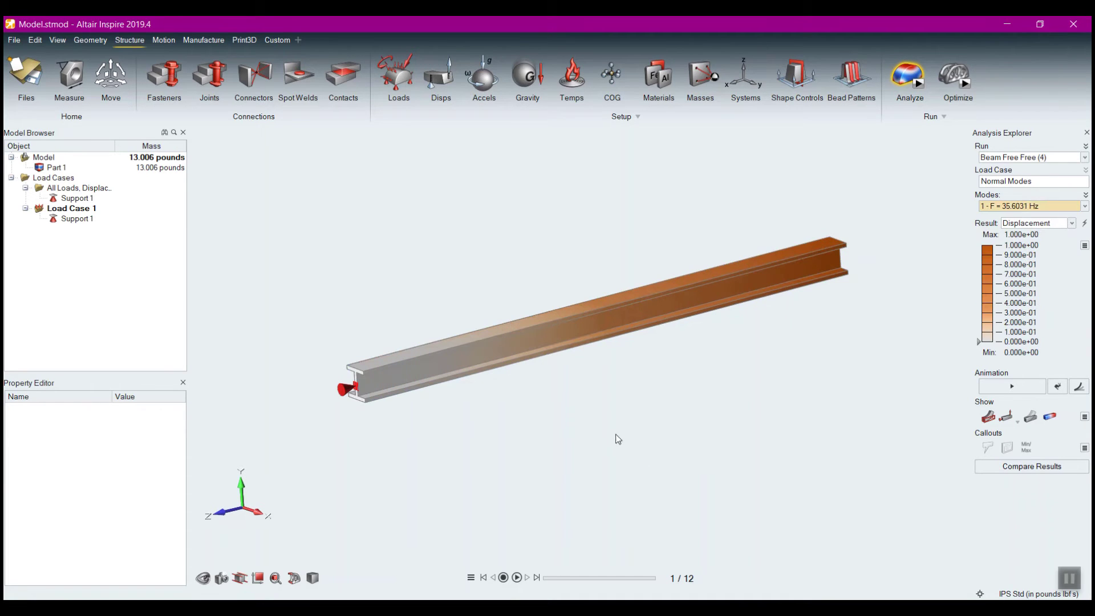
{"action": "right_click_drag", "start_coordinate": [582, 416], "coordinate": [614, 453]}
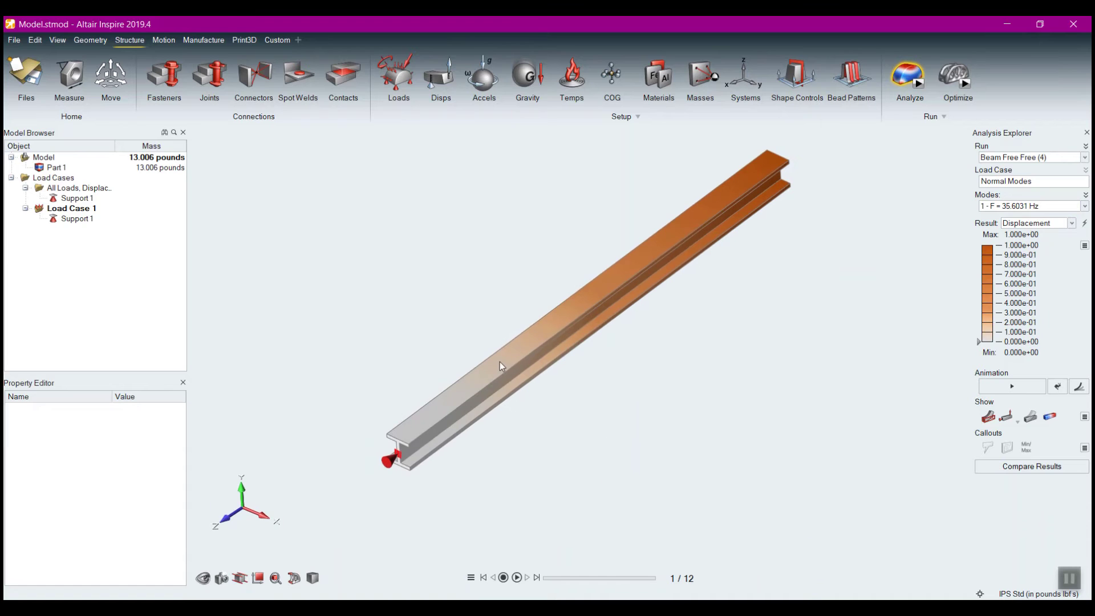
{"action": "left_click", "coordinate": [986, 386]}
Step: Step through modes 2 (64.3017 Hz), 3 (158.957 Hz) and 10 (1168.29 Hz)
{"action": "left_click", "coordinate": [1010, 206]}
{"action": "left_click", "coordinate": [1008, 226]}
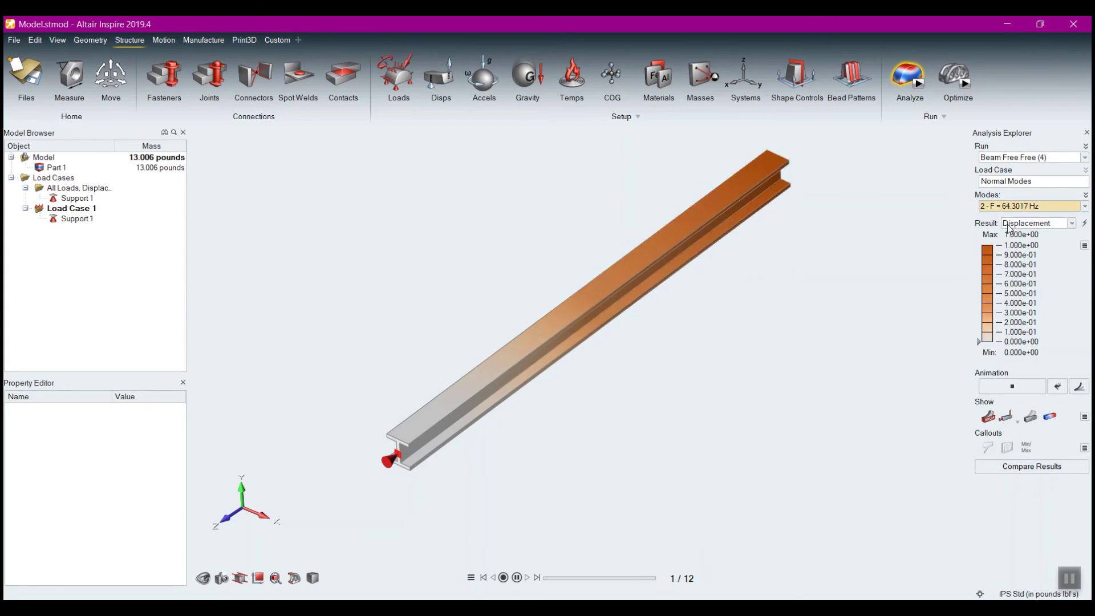
{"action": "left_click", "coordinate": [1015, 207]}
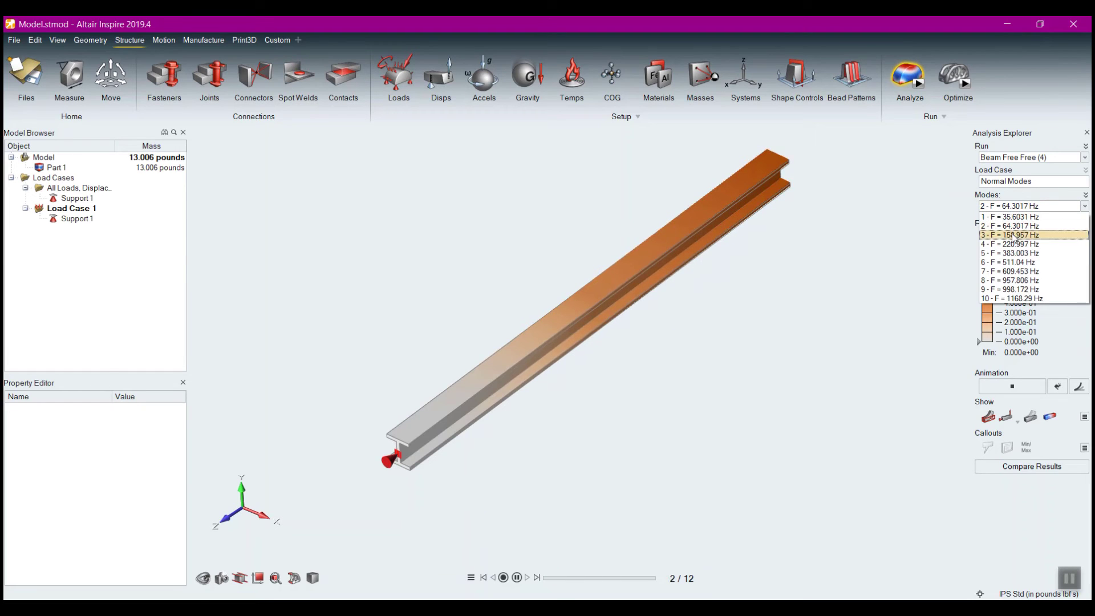
{"action": "left_click", "coordinate": [1017, 224]}
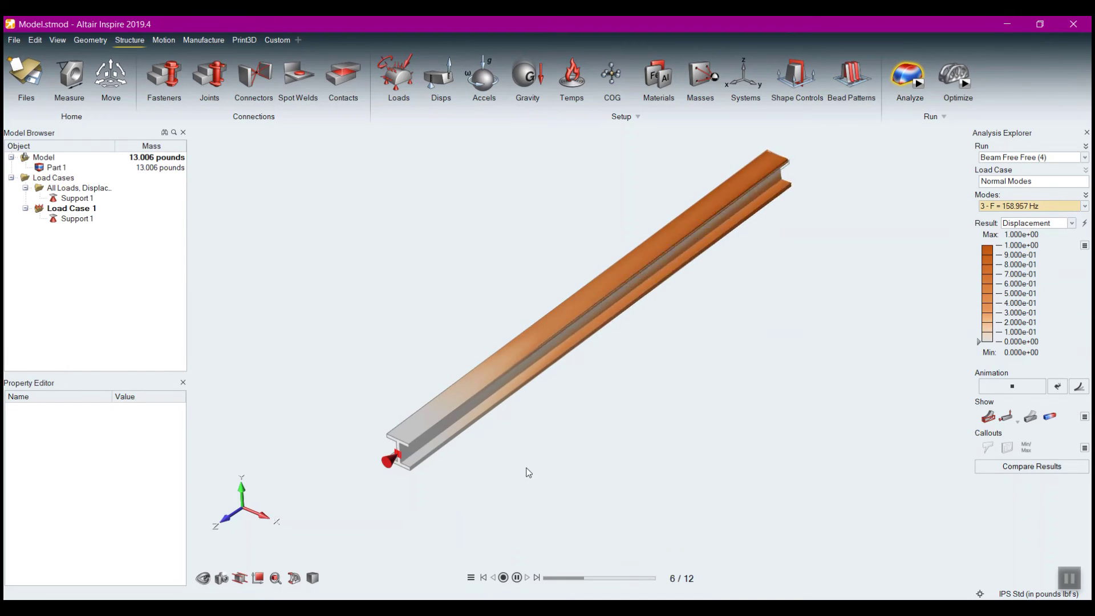
{"action": "right_click_drag", "start_coordinate": [515, 453], "coordinate": [514, 443]}
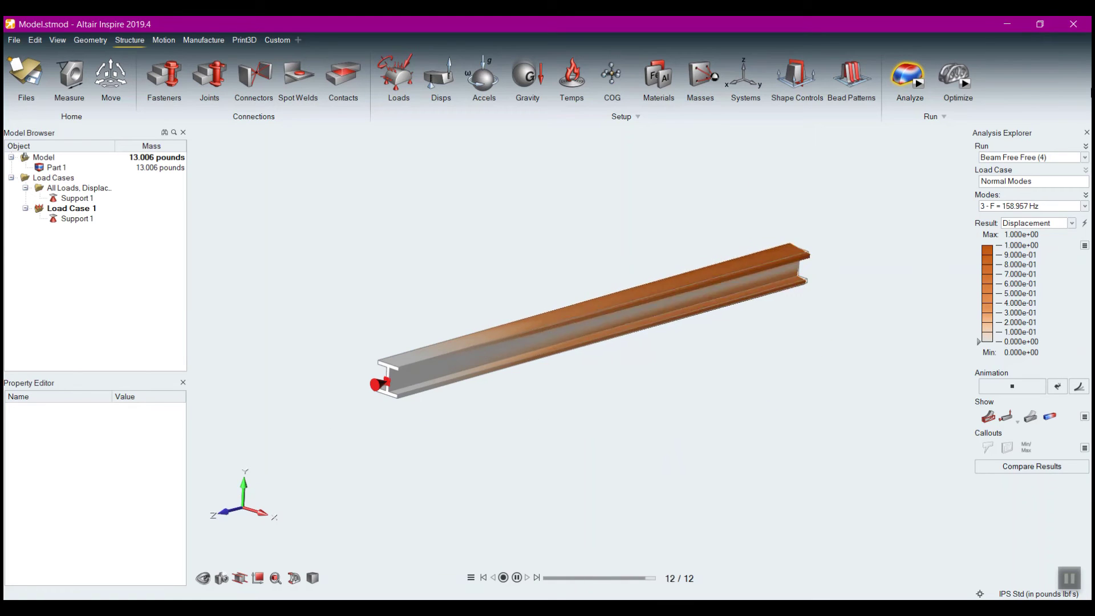
{"action": "left_click", "coordinate": [1009, 206]}
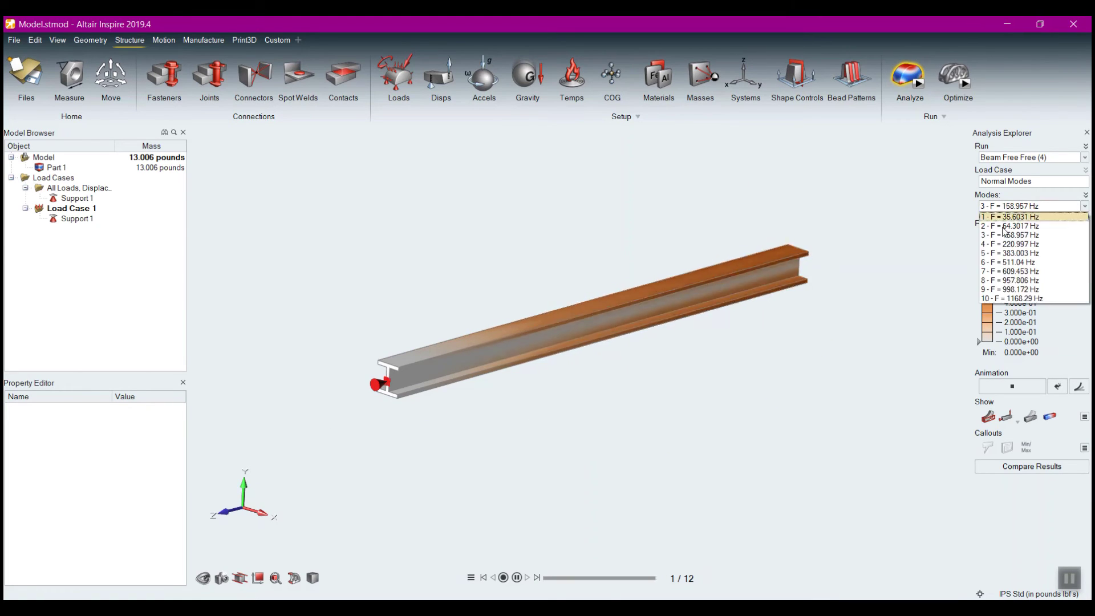
{"action": "left_click", "coordinate": [1007, 306]}
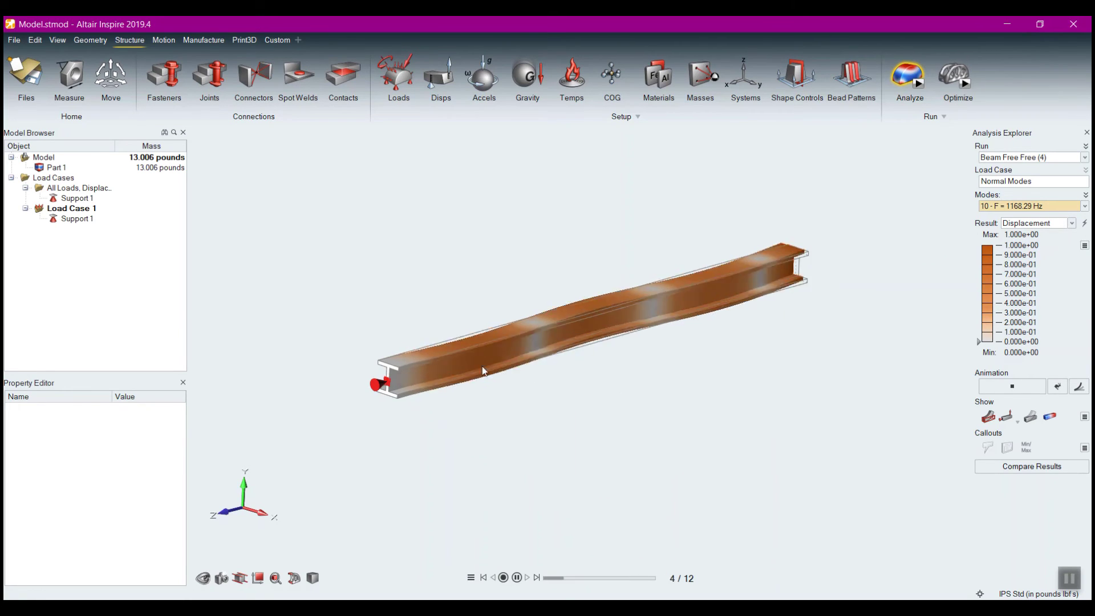
{"action": "left_click", "coordinate": [1046, 224]}
{"action": "left_click", "coordinate": [1037, 243]}
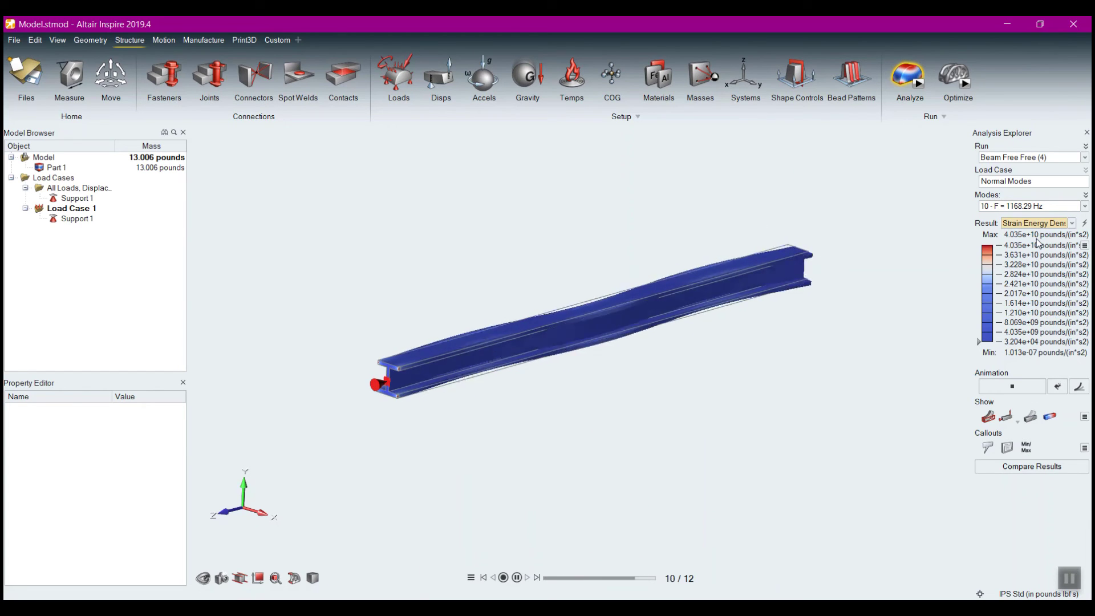
{"action": "left_click", "coordinate": [1034, 224]}
{"action": "left_click", "coordinate": [1030, 229]}
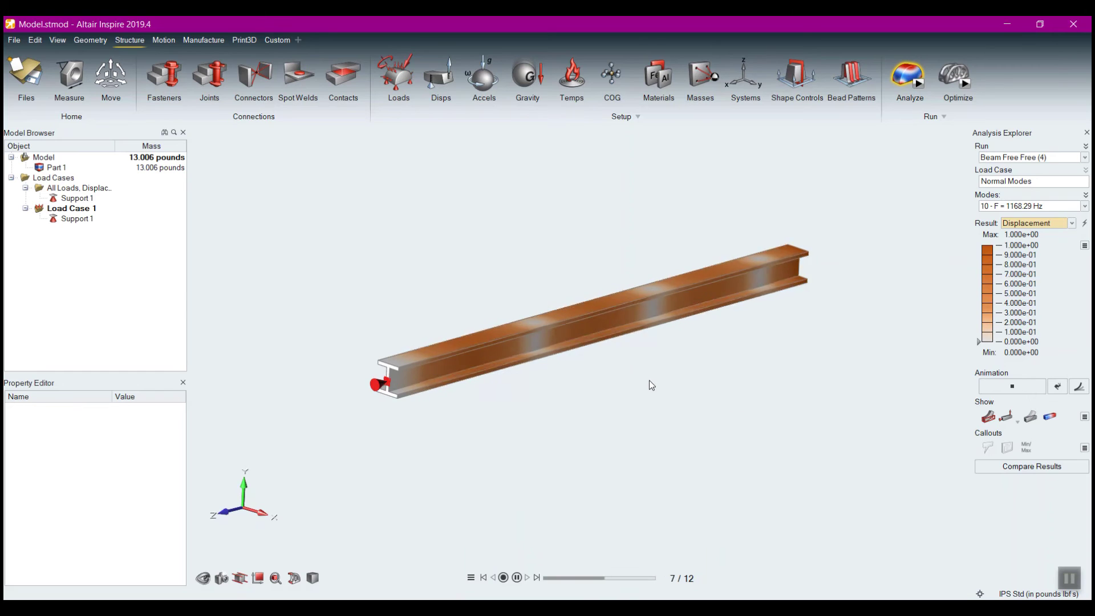
{"action": "left_click", "coordinate": [1063, 158]}
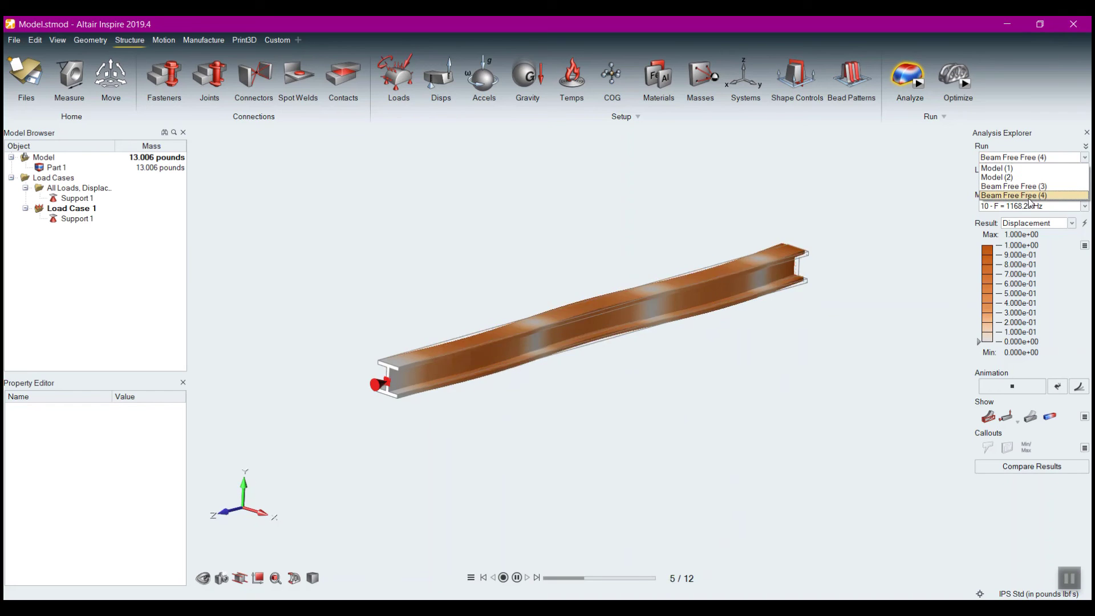
{"action": "left_click", "coordinate": [940, 203]}
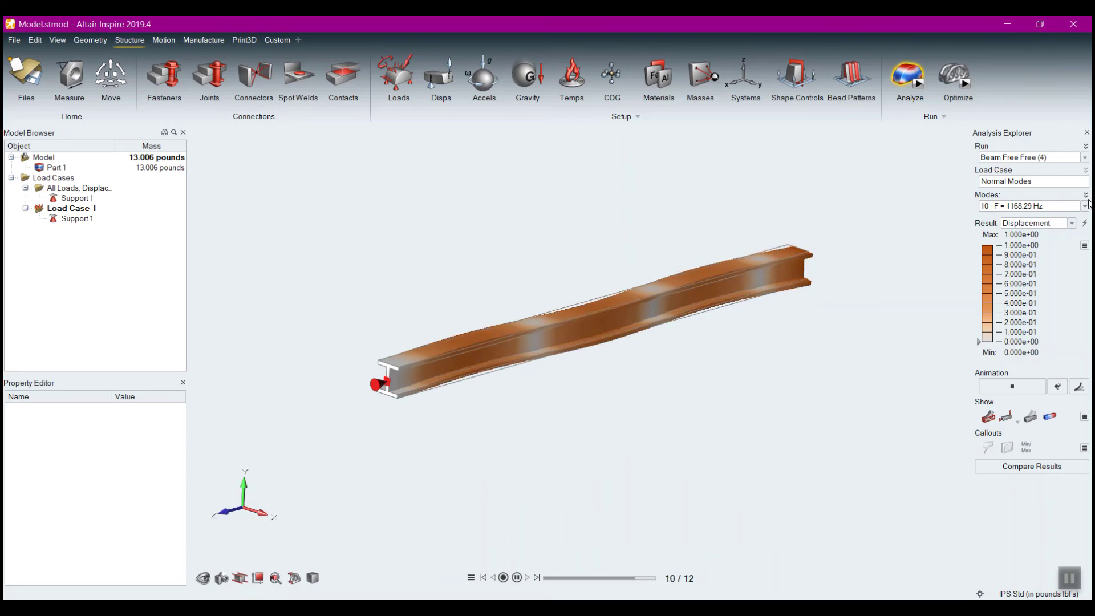
{"action": "left_click", "coordinate": [1053, 207]}
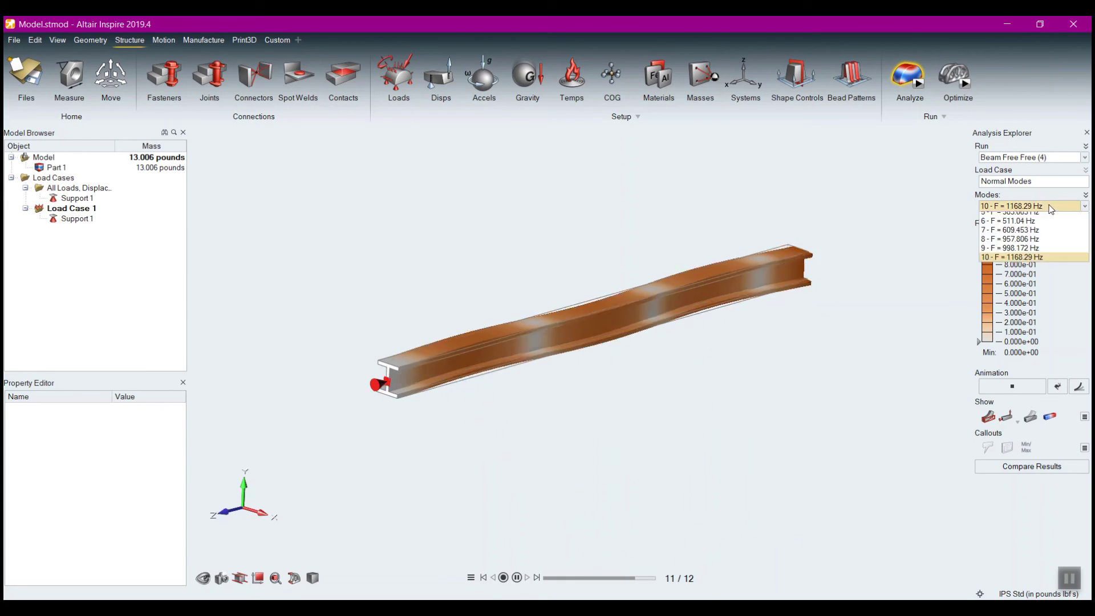
{"action": "left_click", "coordinate": [850, 215]}
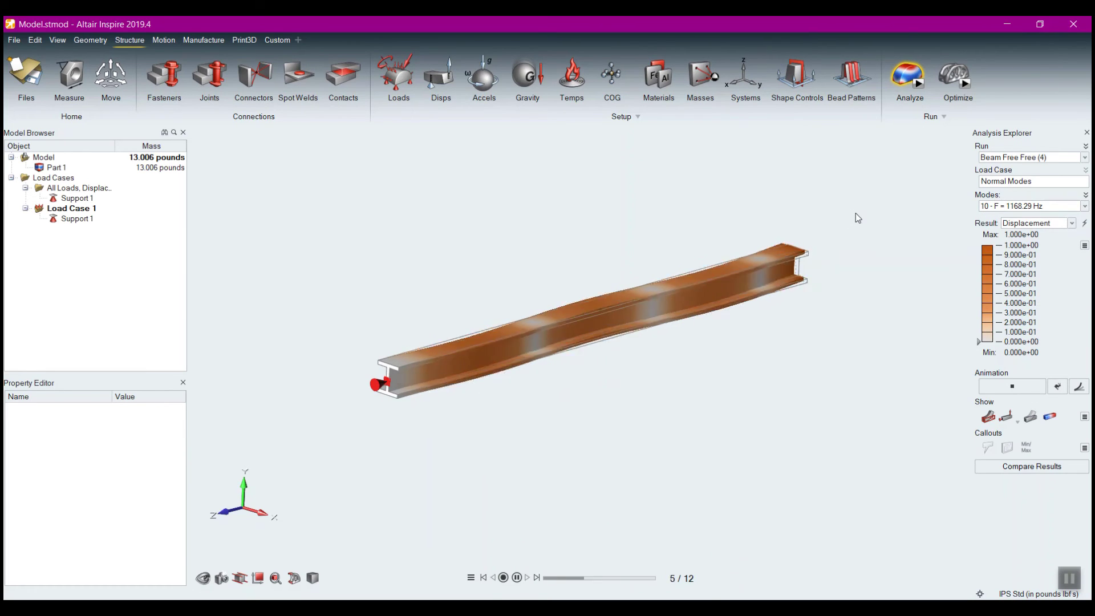